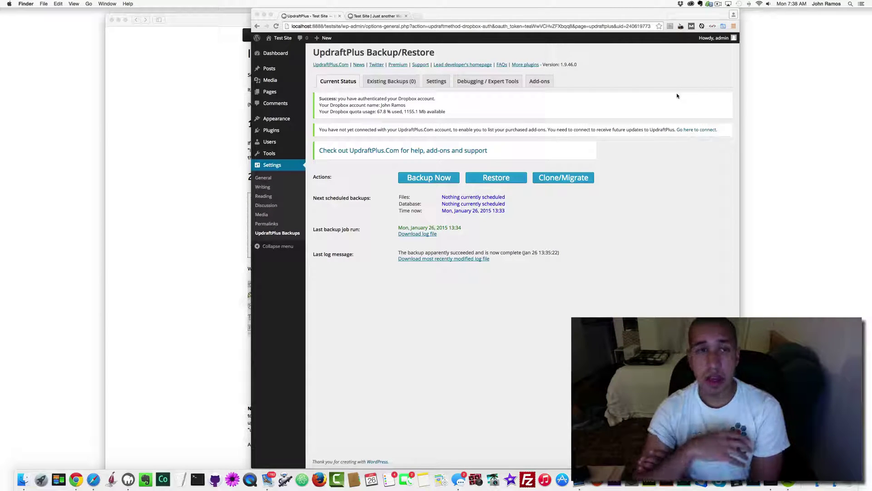
Load bluehost.com in Safari and submit the hosting account login.
{"action": "left_click", "coordinate": [245, 20]}
{"action": "left_click_drag", "start_coordinate": [244, 20], "coordinate": [239, 14]}
{"action": "left_click", "coordinate": [457, 14]}
{"action": "type", "text": "bluehost.com"}
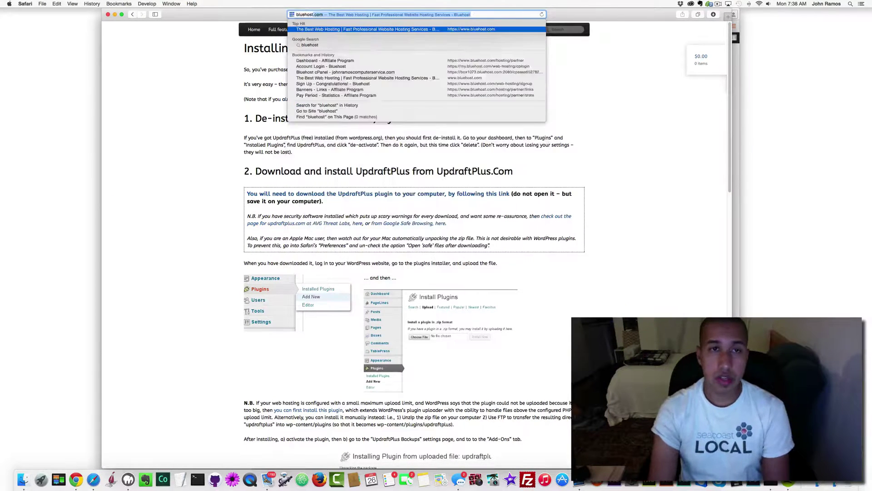
{"action": "key", "text": "Return"}
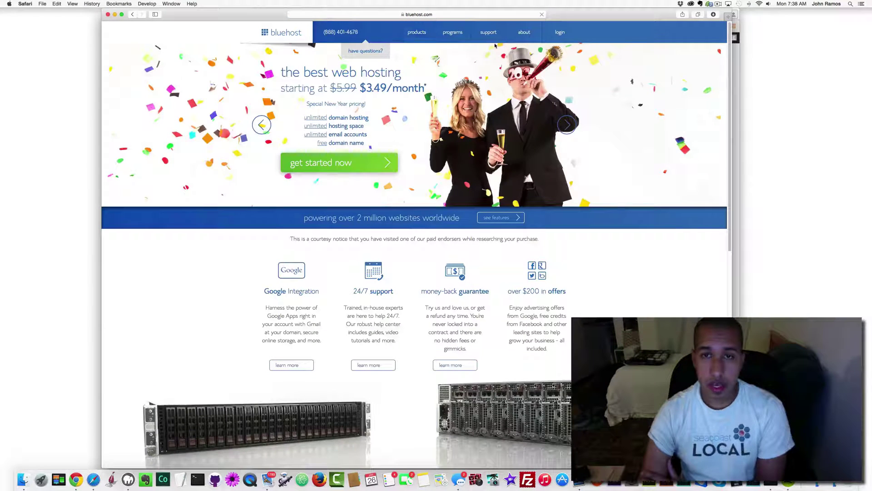
{"action": "left_click", "coordinate": [561, 33]}
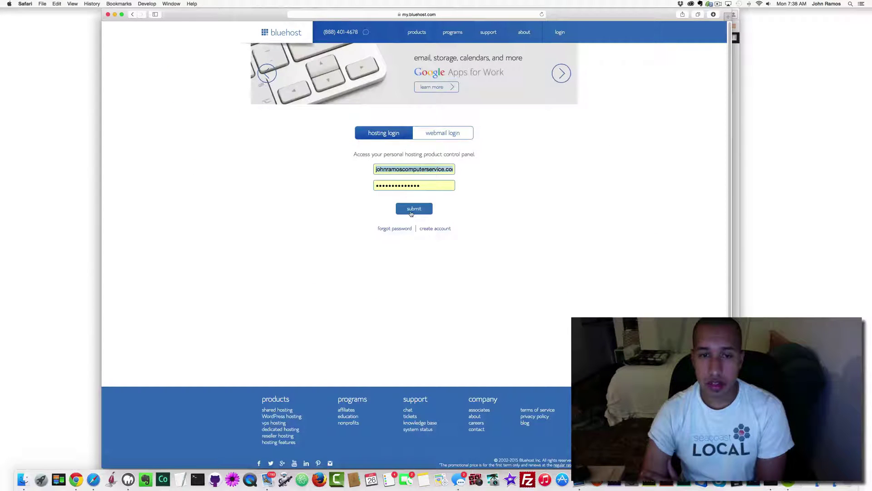
{"action": "left_click", "coordinate": [412, 210]}
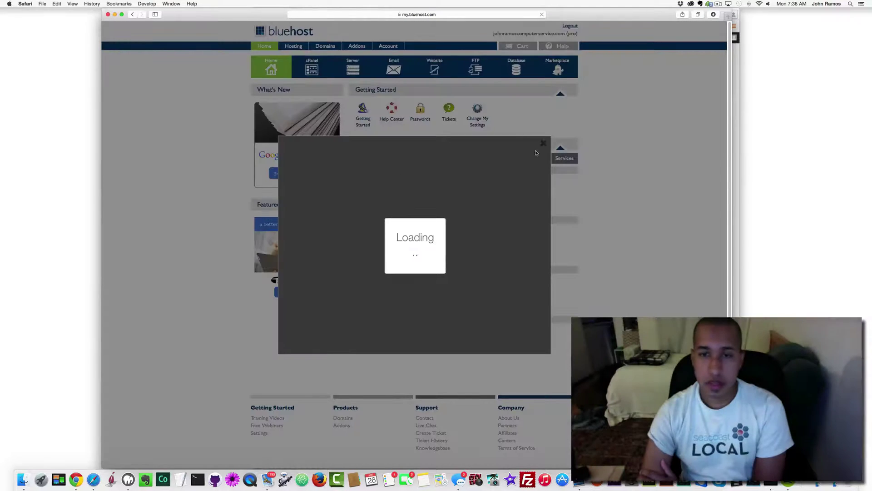
Dismiss the Bluehost welcome pop-ups and choose Install WordPress from the home dashboard.
{"action": "left_click", "coordinate": [543, 142]}
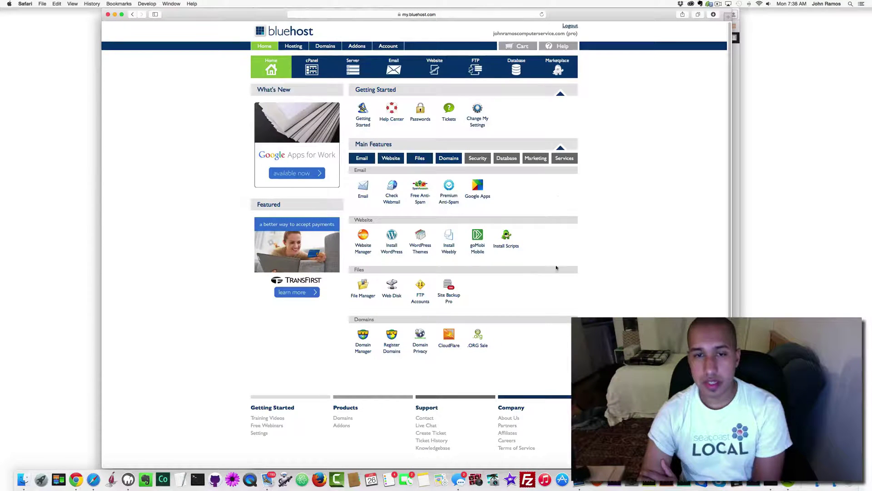
{"action": "left_click", "coordinate": [307, 67]}
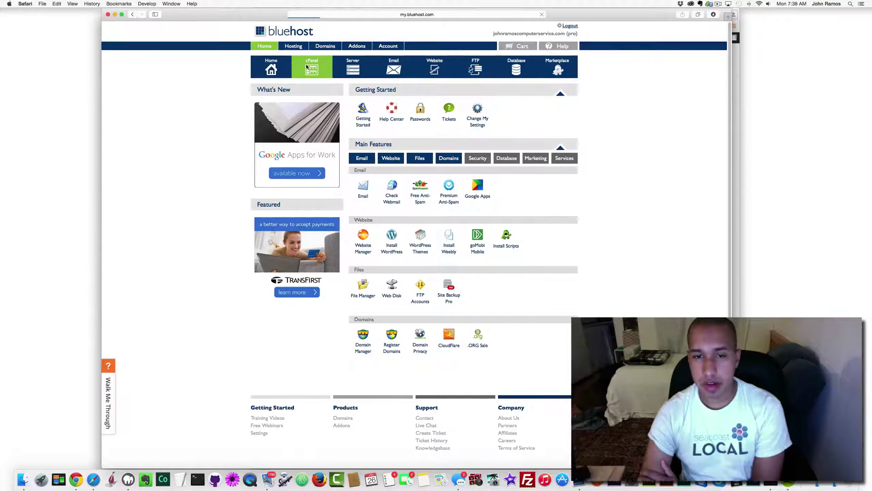
{"action": "left_click", "coordinate": [264, 45]}
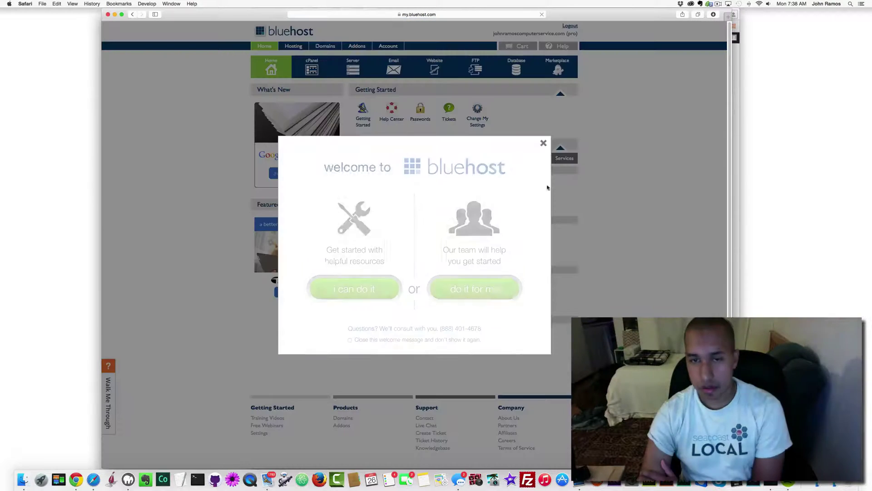
{"action": "left_click", "coordinate": [544, 143]}
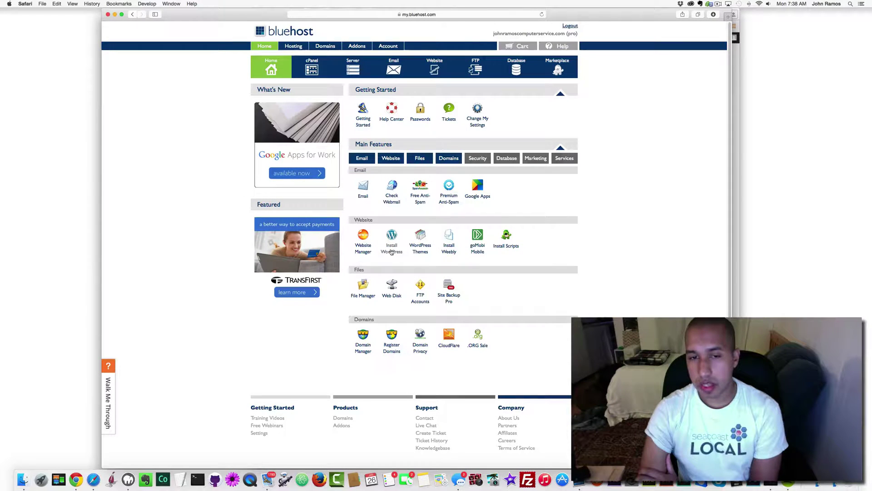
{"action": "left_click", "coordinate": [390, 248]}
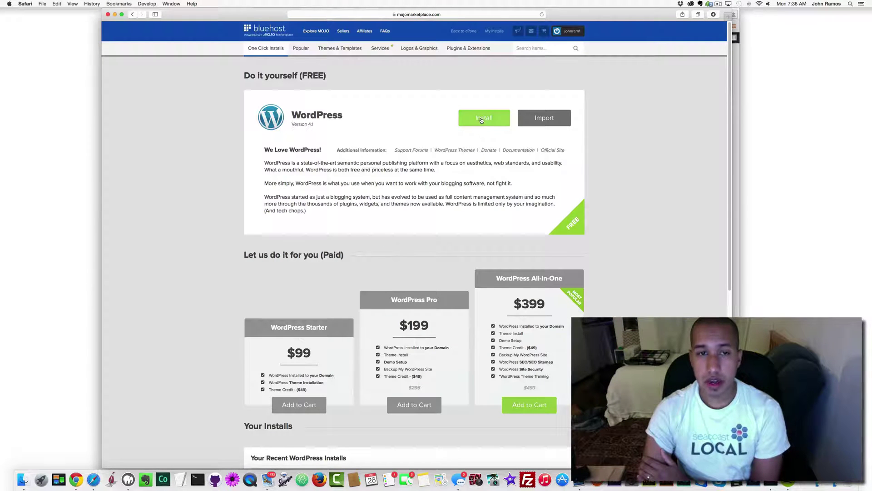
Start the free WordPress install on velveteenwebdesign.com in directory sites/testsite and check the domain.
{"action": "left_click", "coordinate": [482, 119]}
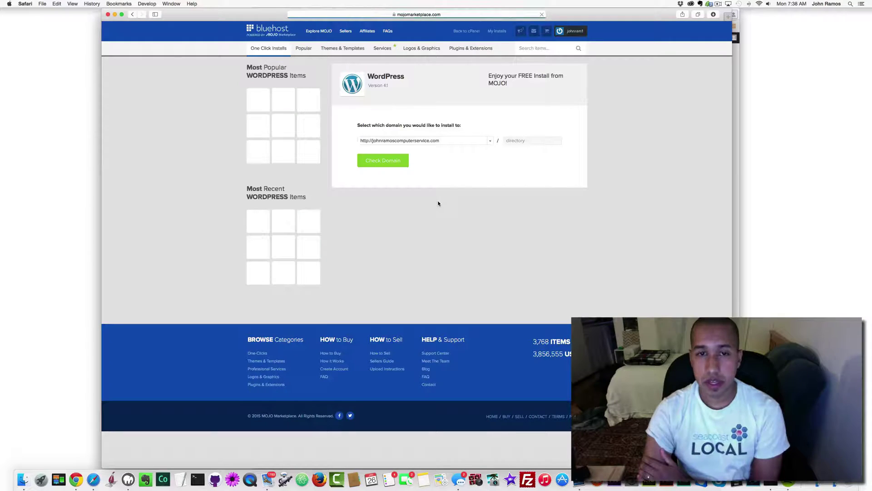
{"action": "left_click", "coordinate": [489, 141]}
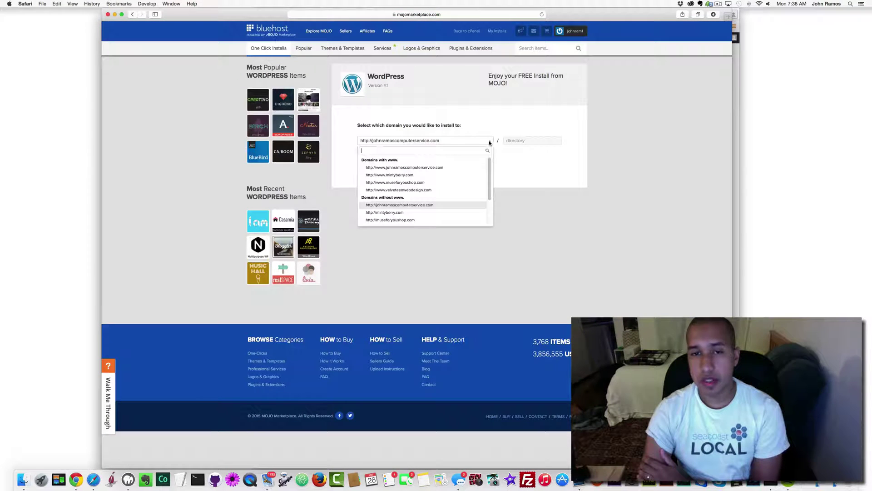
{"action": "left_click", "coordinate": [415, 190]}
{"action": "left_click", "coordinate": [515, 141]}
{"action": "type", "text": "sites/testsite"}
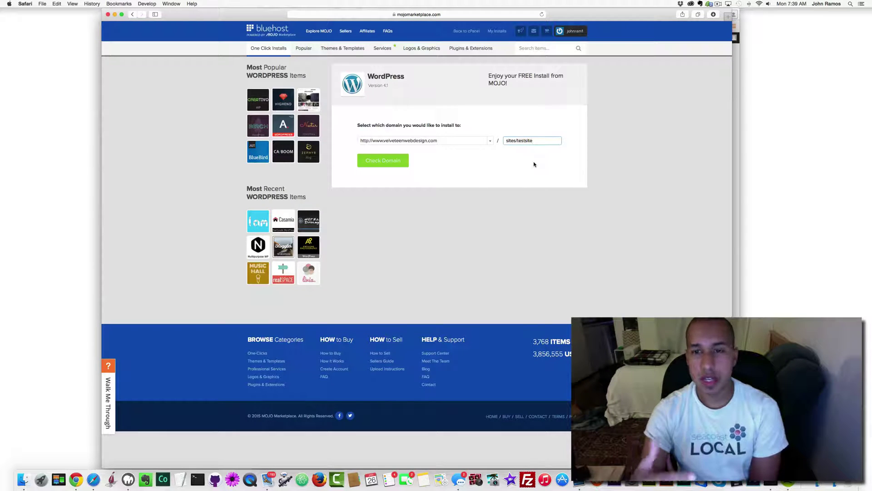
{"action": "left_click", "coordinate": [542, 139]}
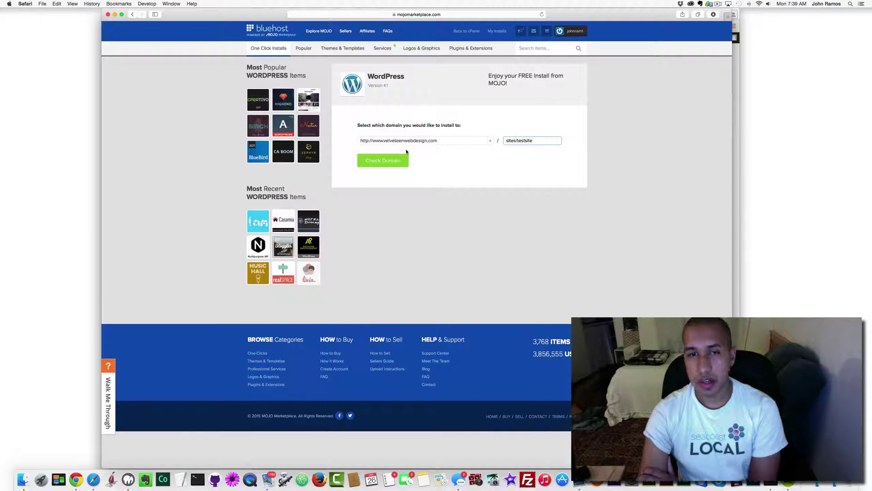
{"action": "left_click", "coordinate": [393, 162]}
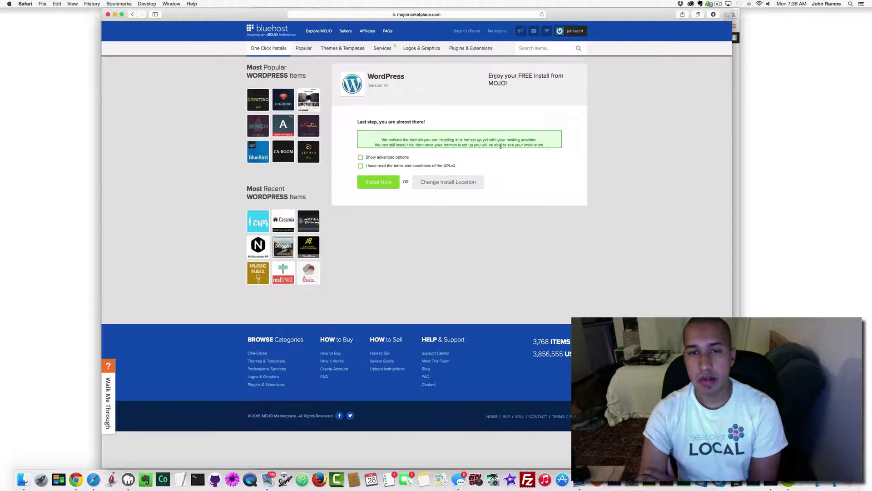
Reveal the advanced install options and set the site name to Test Site.
{"action": "left_click", "coordinate": [361, 158]}
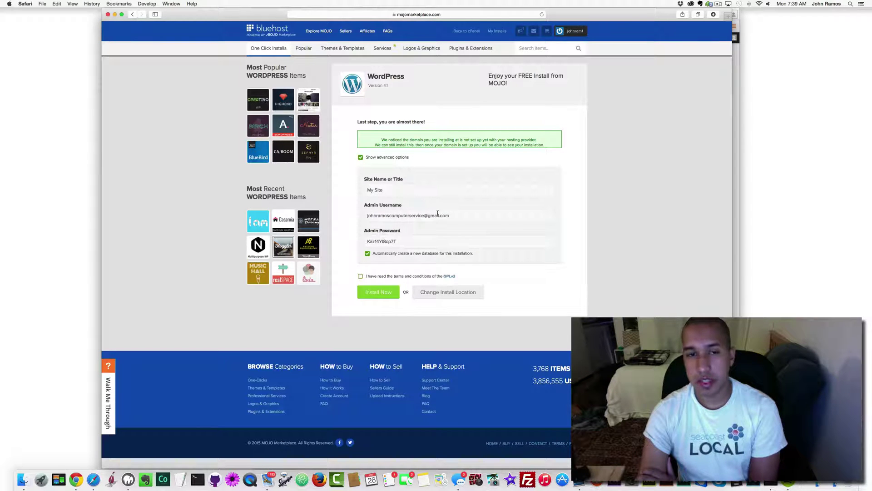
{"action": "triple_click", "coordinate": [399, 192]}
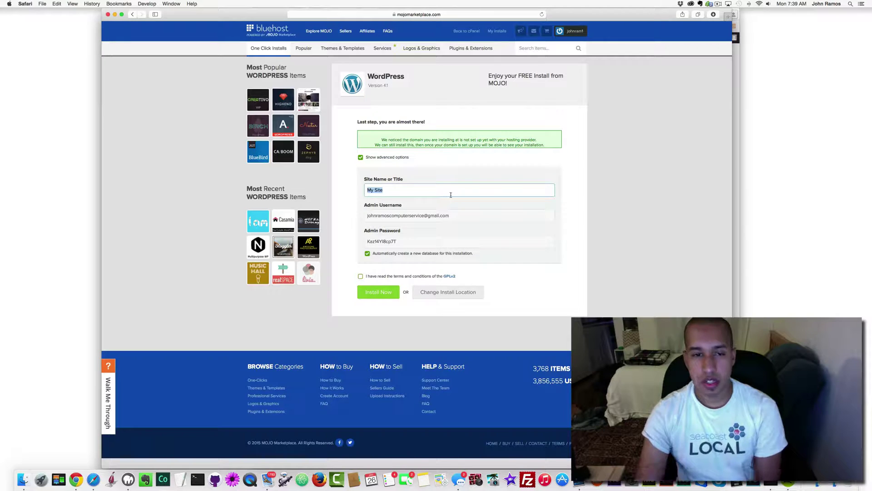
{"action": "type", "text": "Test Site"}
{"action": "key", "text": "Tab"}
Change the admin username to admin1234.
{"action": "type", "text": "Admi"}
{"action": "key", "text": "BackSpace"}
{"action": "key", "text": "BackSpace"}
{"action": "key", "text": "BackSpace"}
{"action": "key", "text": "BackSpace"}
{"action": "type", "text": "admin"}
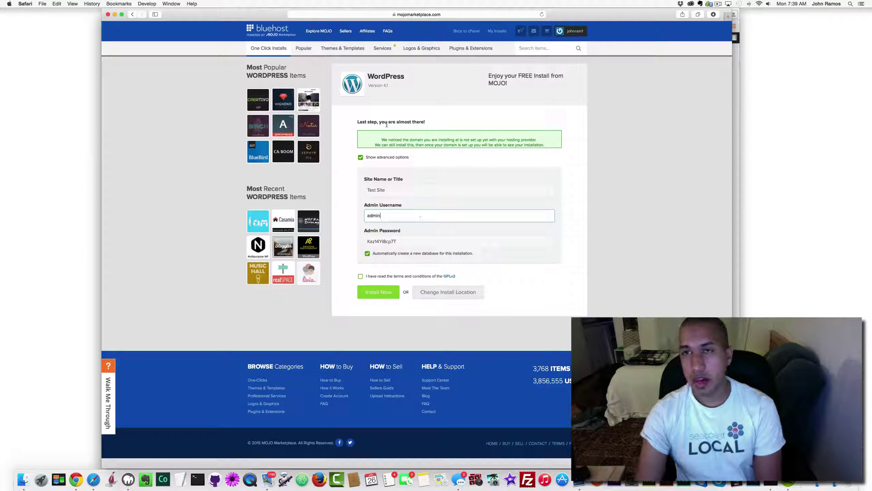
{"action": "key", "text": "super+a"}
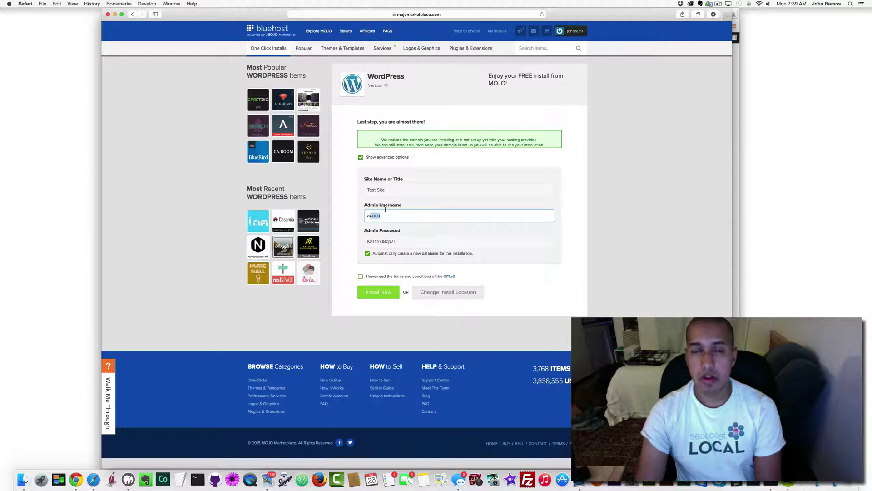
{"action": "left_click", "coordinate": [384, 214]}
{"action": "double_click", "coordinate": [378, 214]}
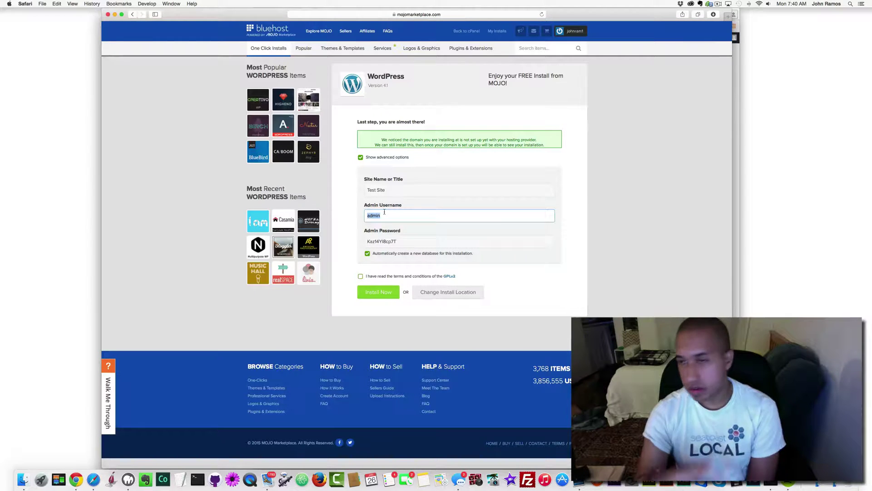
{"action": "left_click", "coordinate": [404, 217]}
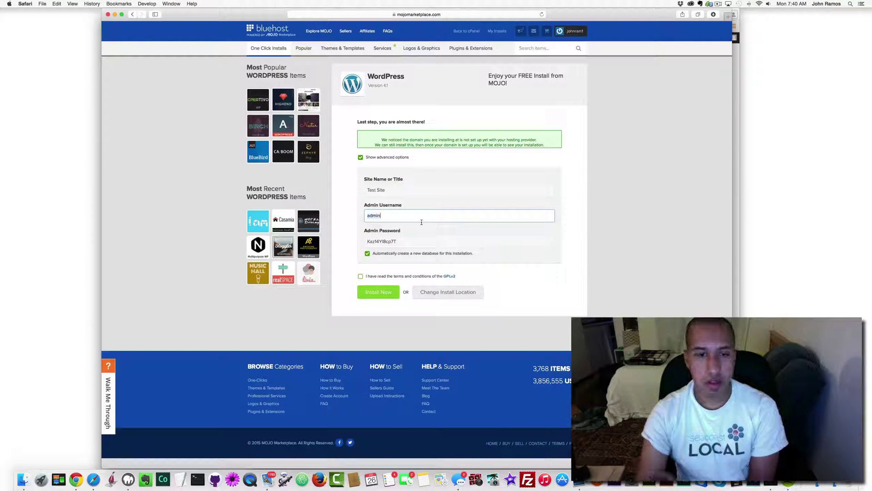
{"action": "type", "text": "159334"}
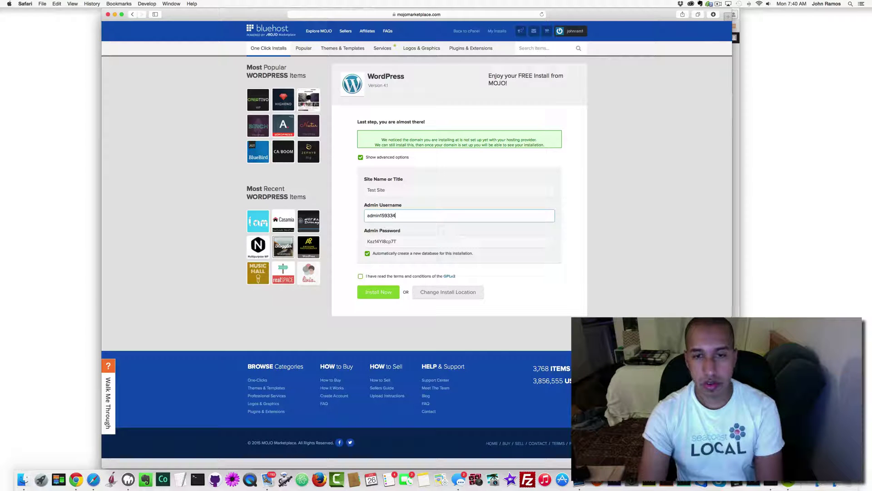
{"action": "key", "text": "BackSpace"}
{"action": "key", "text": "BackSpace"}
{"action": "key", "text": "BackSpace"}
{"action": "key", "text": "BackSpace"}
{"action": "key", "text": "BackSpace"}
{"action": "type", "text": "234"}
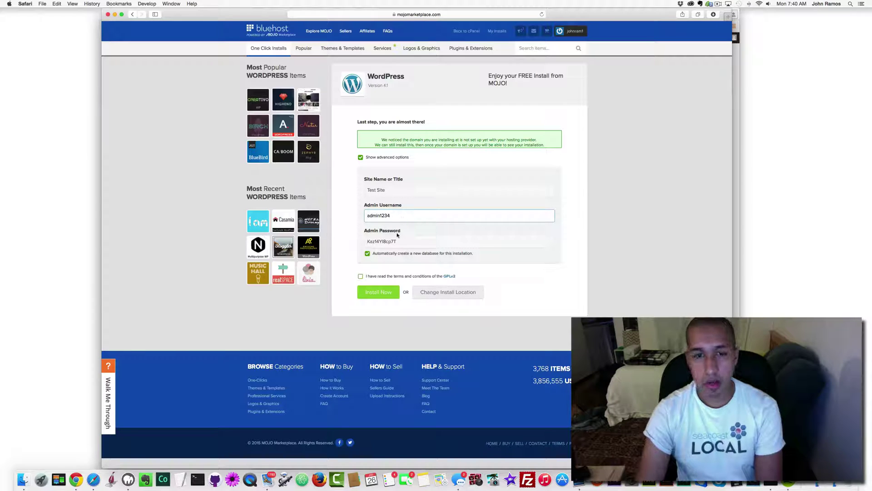
{"action": "key", "text": "Tab"}
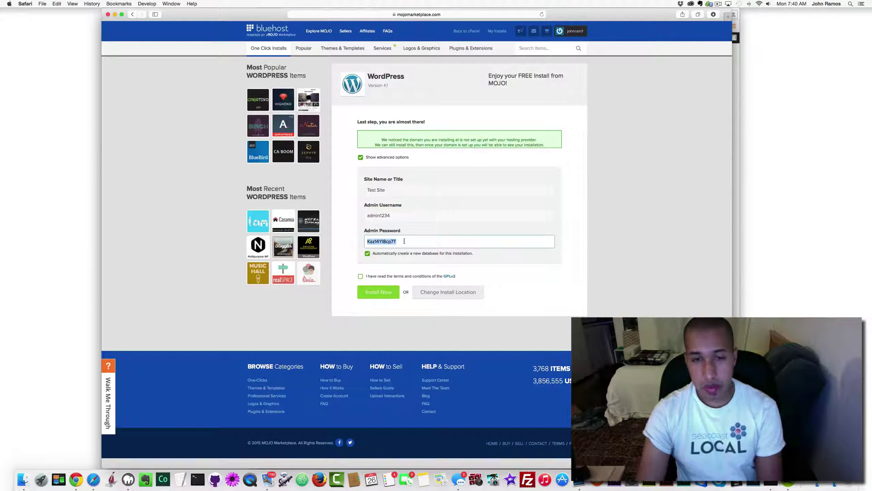
Keep the generated password, accept the GPL terms and start the installation.
{"action": "left_click", "coordinate": [403, 241]}
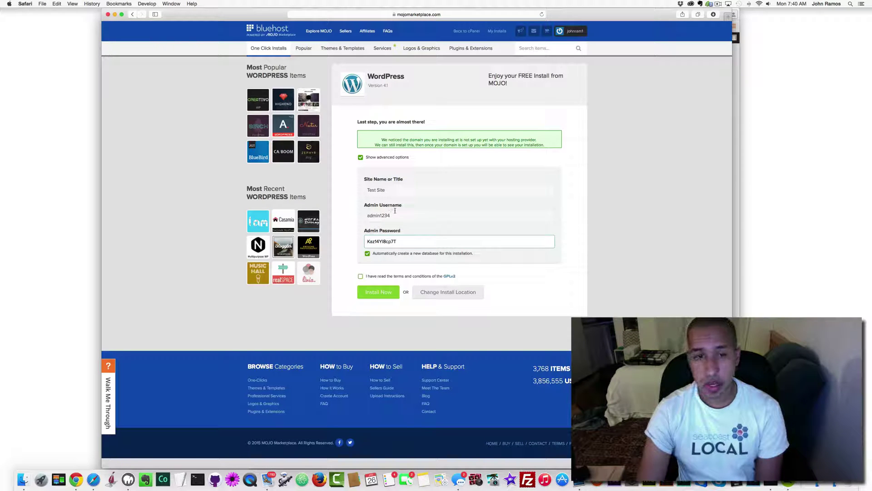
{"action": "left_click", "coordinate": [361, 276]}
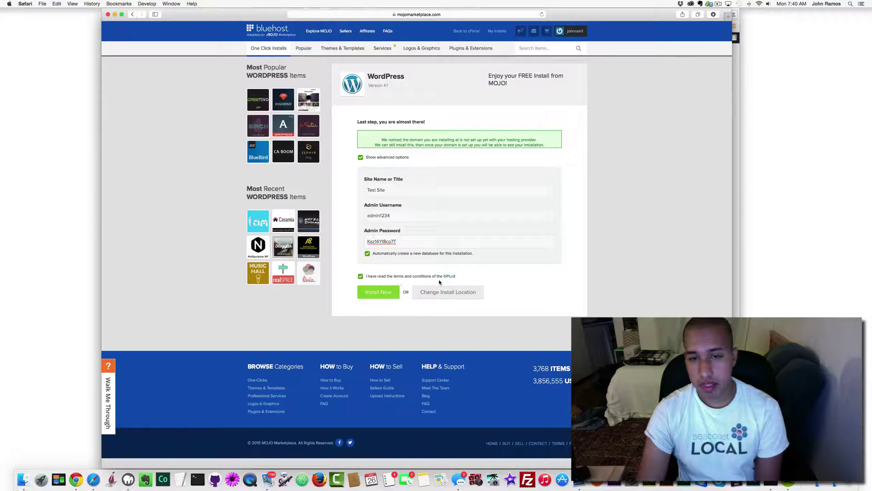
{"action": "left_click", "coordinate": [378, 295]}
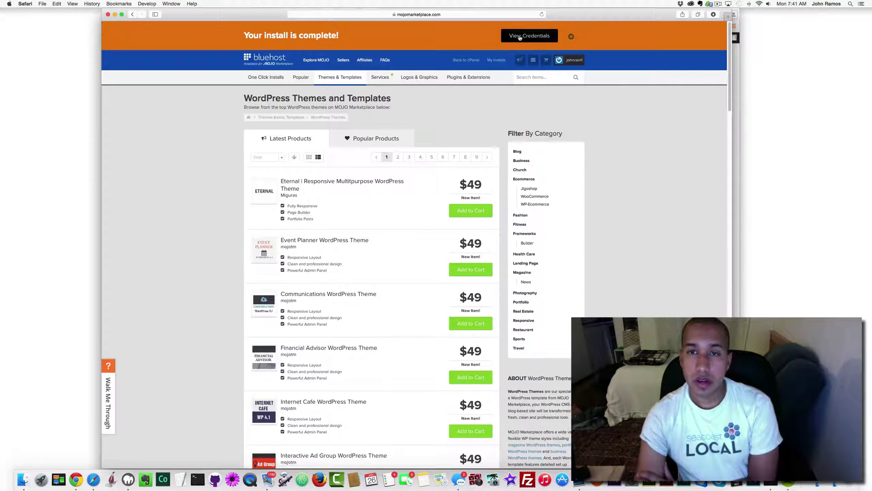
Open the finished WordPress install's credentials from the banner and Notification Center.
{"action": "left_click", "coordinate": [530, 36]}
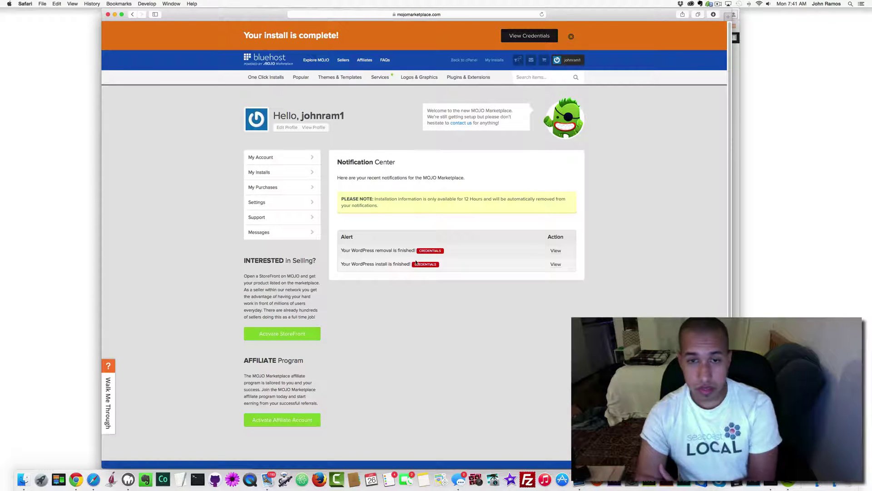
{"action": "left_click", "coordinate": [558, 254]}
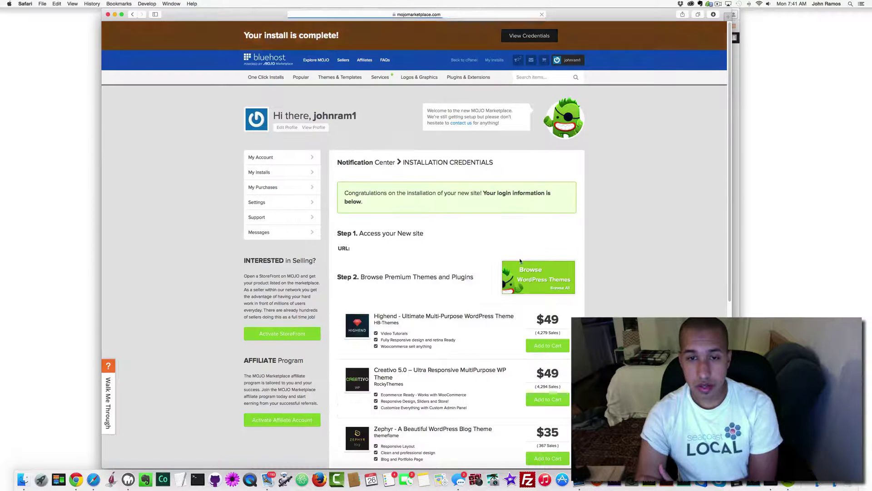
{"action": "scroll", "coordinate": [444, 213], "scroll_direction": "down", "scroll_amount": 2}
{"action": "scroll", "coordinate": [444, 213], "scroll_direction": "up", "scroll_amount": 2}
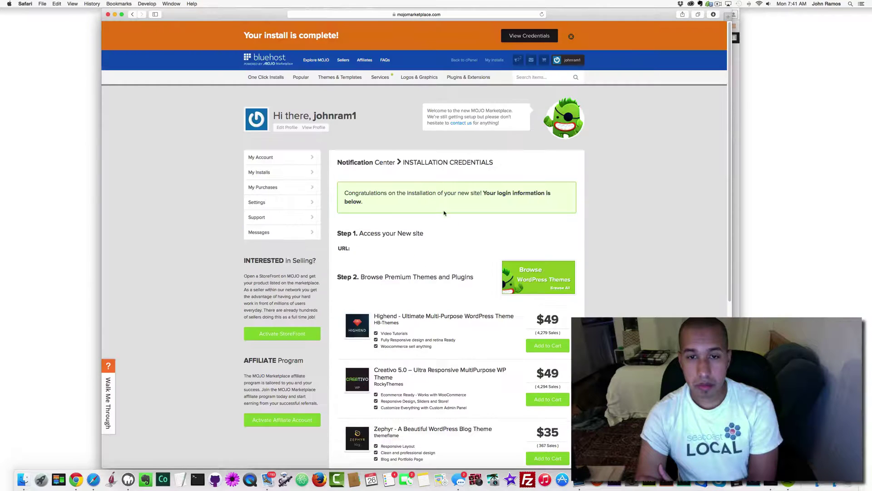
Copy the new site's URL, admin URL, username and password into a new TextEdit note.
{"action": "left_click", "coordinate": [133, 14]}
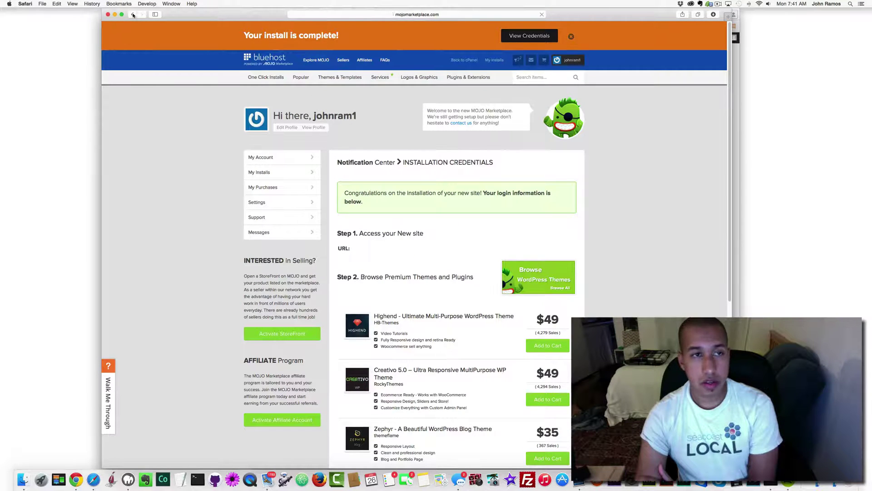
{"action": "left_click", "coordinate": [555, 264]}
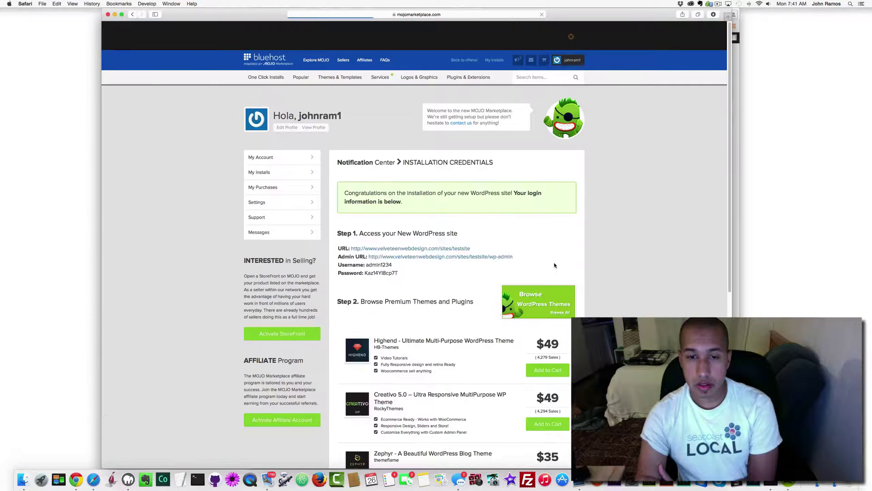
{"action": "left_click_drag", "start_coordinate": [398, 273], "coordinate": [336, 248]}
{"action": "key", "text": "super+c"}
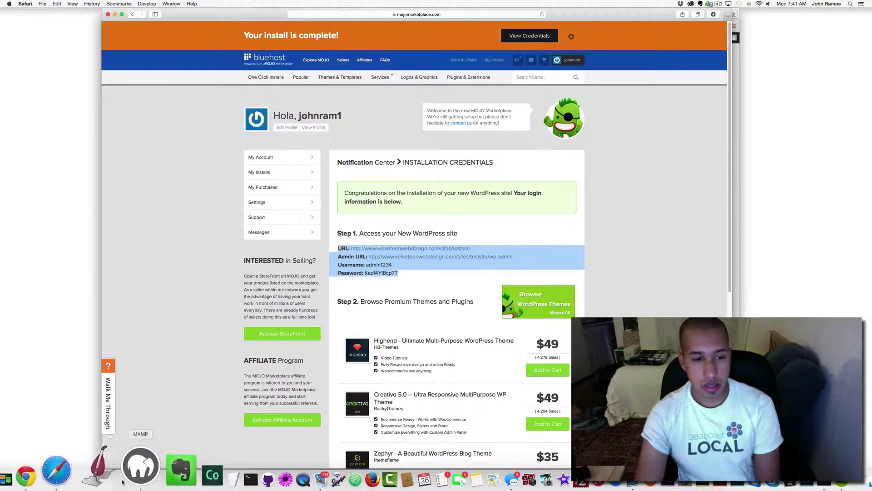
{"action": "left_click", "coordinate": [173, 467]}
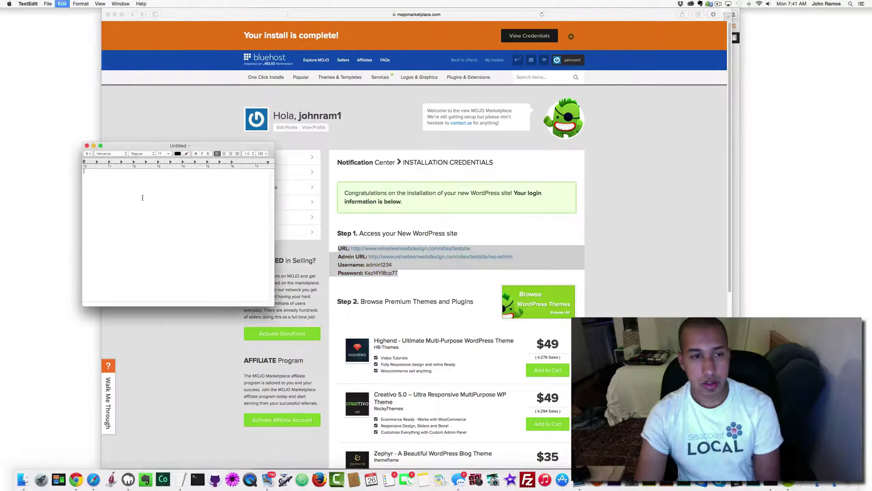
{"action": "key", "text": "super+v"}
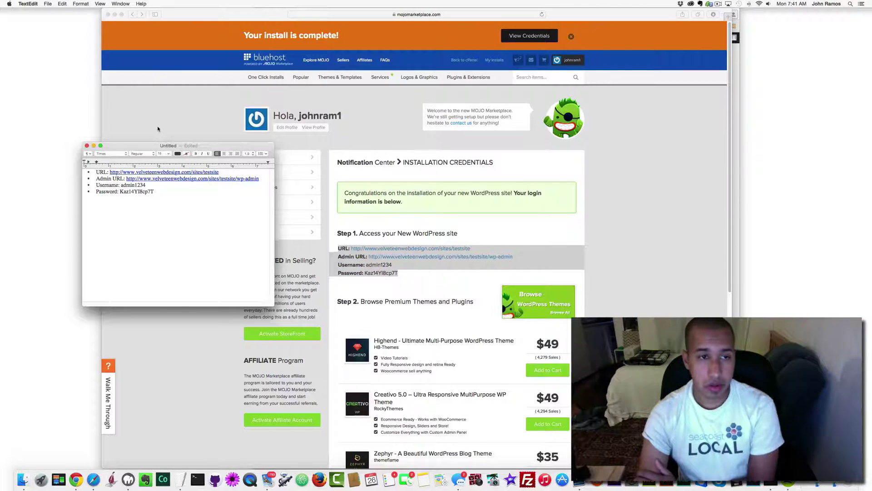
Select and then deselect the password on the credentials page.
{"action": "left_click", "coordinate": [162, 127]}
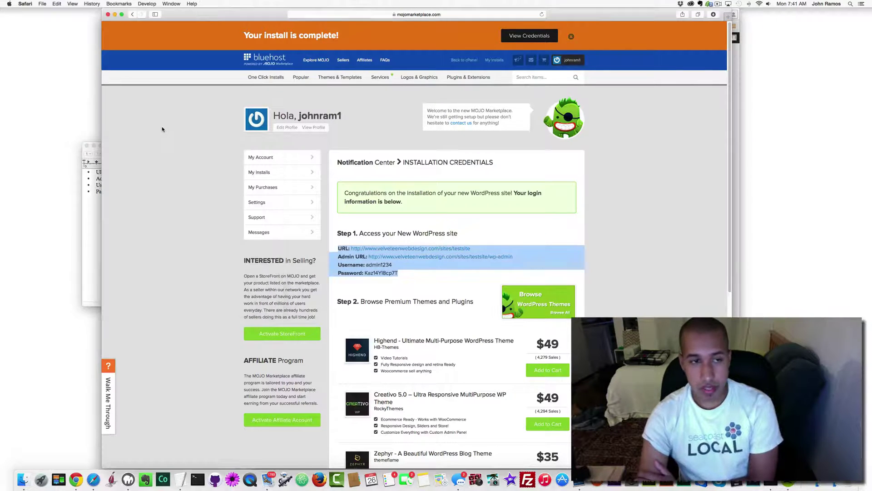
{"action": "left_click", "coordinate": [427, 278]}
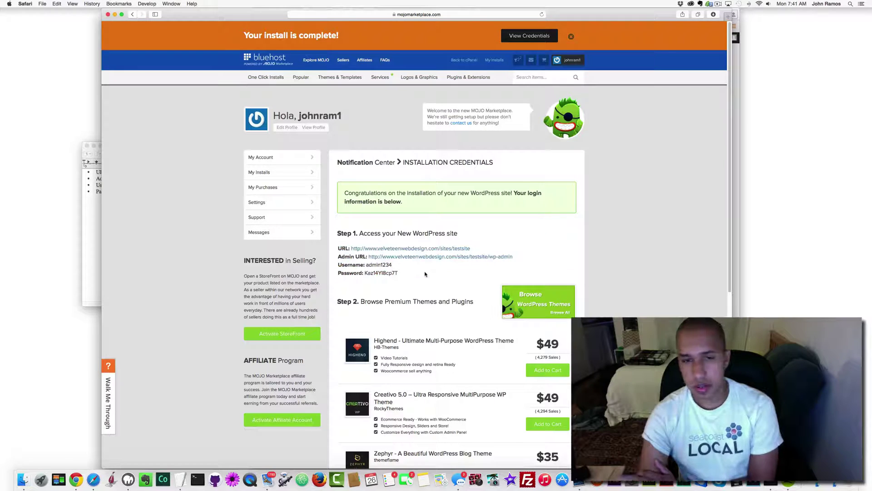
{"action": "left_click_drag", "start_coordinate": [363, 274], "coordinate": [398, 273]}
{"action": "left_click", "coordinate": [396, 271]}
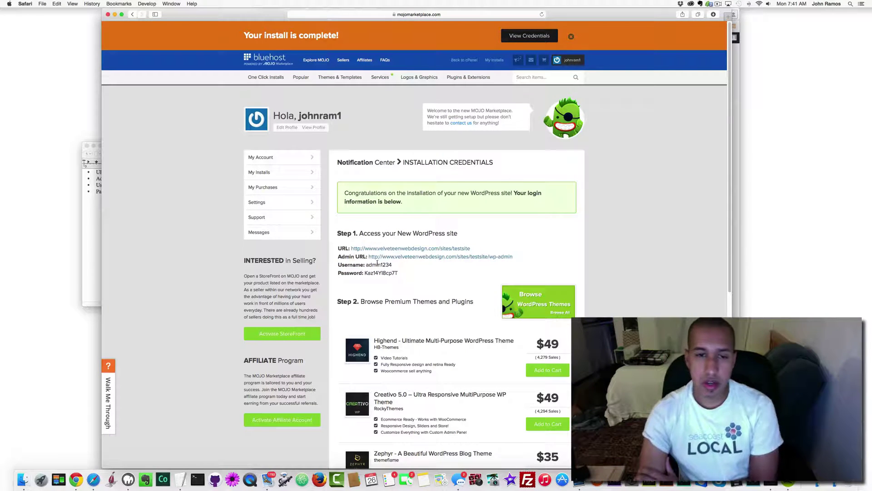
{"action": "mouse_move", "coordinate": [366, 275]}
{"action": "left_mouse_down"}
{"action": "mouse_move", "coordinate": [399, 273]}
{"action": "mouse_move", "coordinate": [358, 271]}
{"action": "left_mouse_up"}
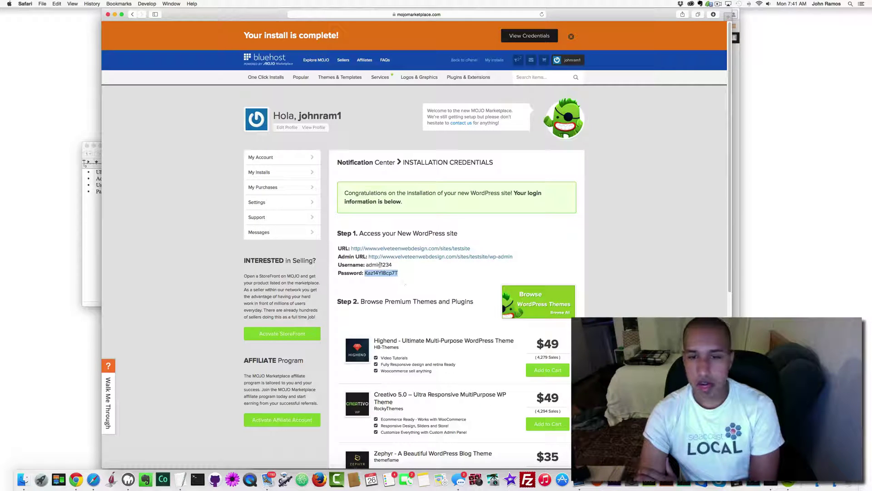
{"action": "left_click", "coordinate": [610, 88]}
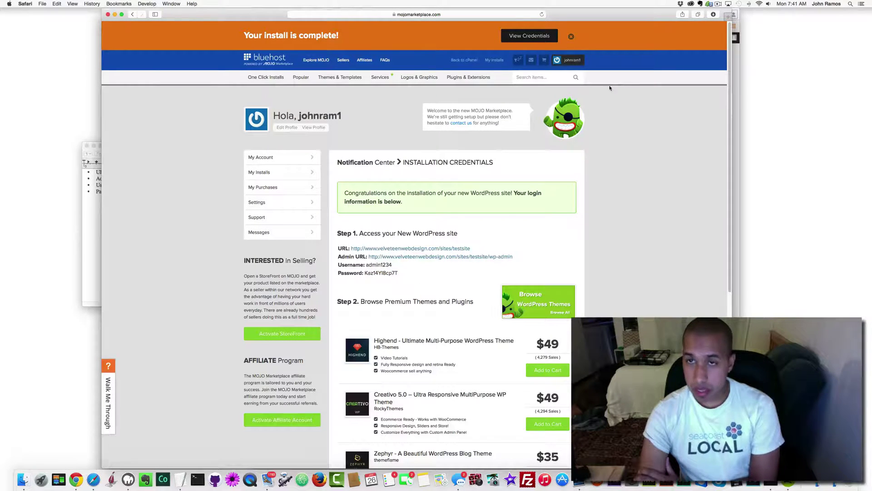
Load velveteenwebdesign.com/sites/testsite in a new Safari tab.
{"action": "left_click", "coordinate": [729, 17]}
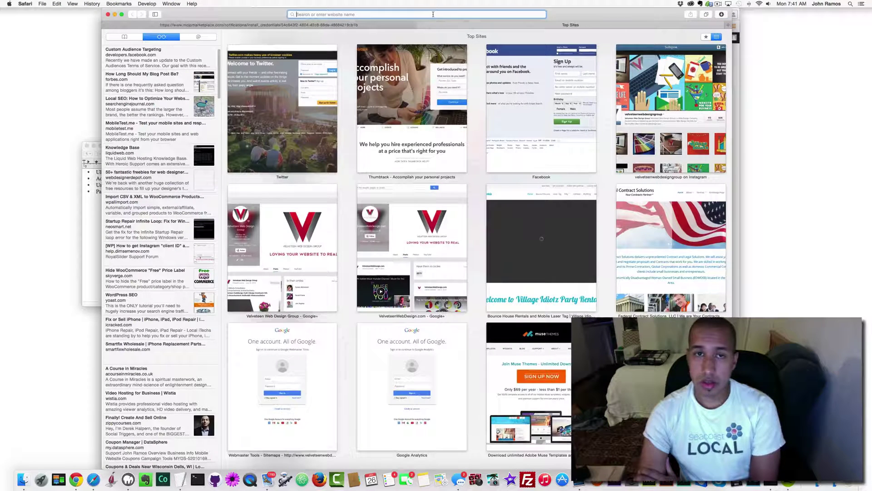
{"action": "type", "text": "velveteenwebdesign.com/si"}
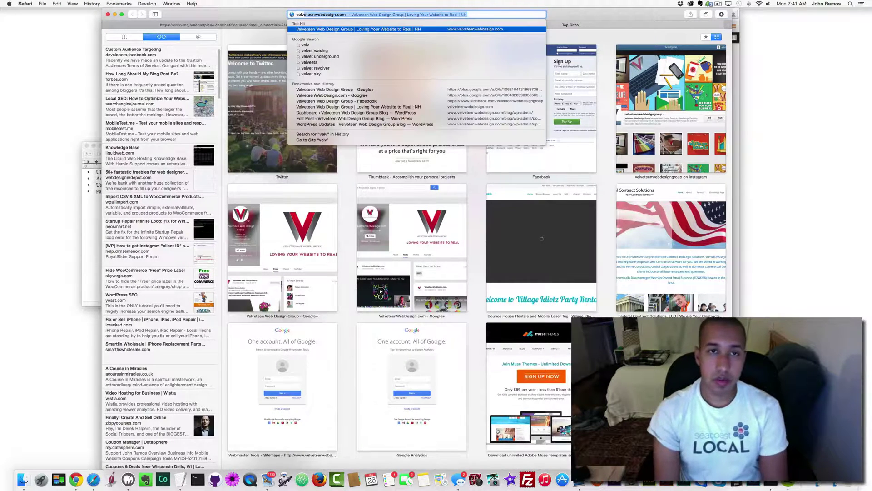
{"action": "type", "text": "tes/"}
{"action": "key", "text": "BackSpace"}
{"action": "type", "text": "n"}
{"action": "key", "text": "Return"}
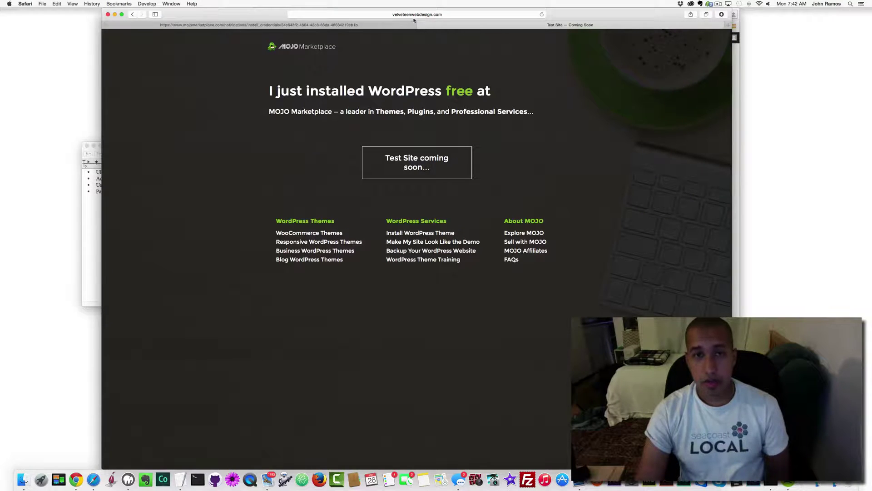
Append wp-admin to the site address to load the login page, placing the browser beside the note.
{"action": "left_click", "coordinate": [455, 17]}
{"action": "key", "text": "Right"}
{"action": "type", "text": "wp-admin"}
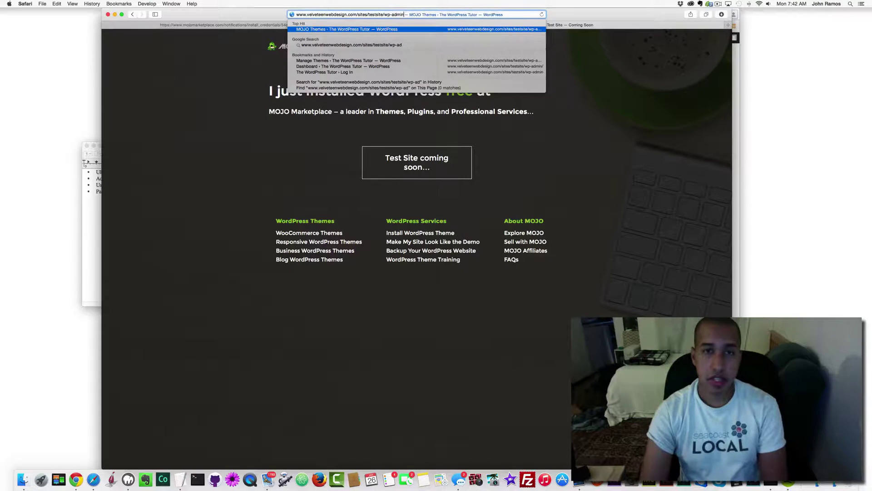
{"action": "key", "text": "Return"}
{"action": "left_click_drag", "start_coordinate": [263, 13], "coordinate": [377, 12]}
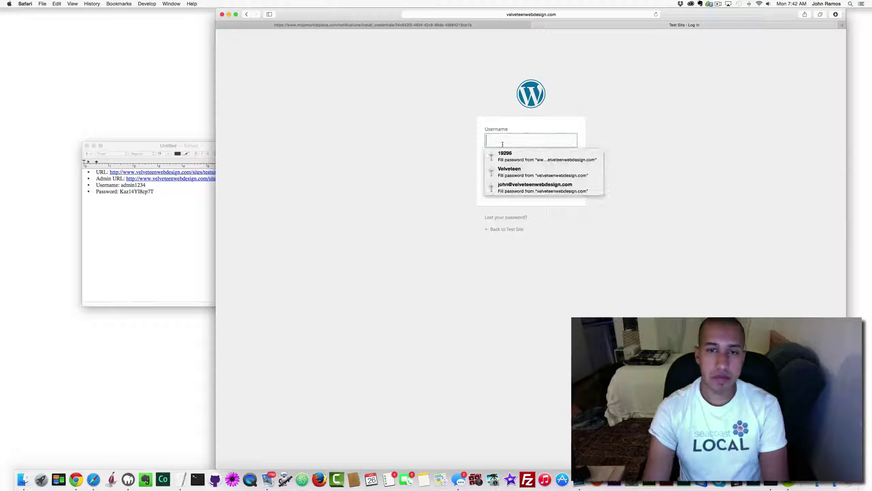
Log in as admin1234 using the password copied from the note, declining to save it.
{"action": "type", "text": "admin1234"}
{"action": "key", "text": "Tab"}
{"action": "double_click", "coordinate": [136, 191]}
{"action": "key", "text": "super+c"}
{"action": "left_click", "coordinate": [503, 172]}
{"action": "key", "text": "super+v"}
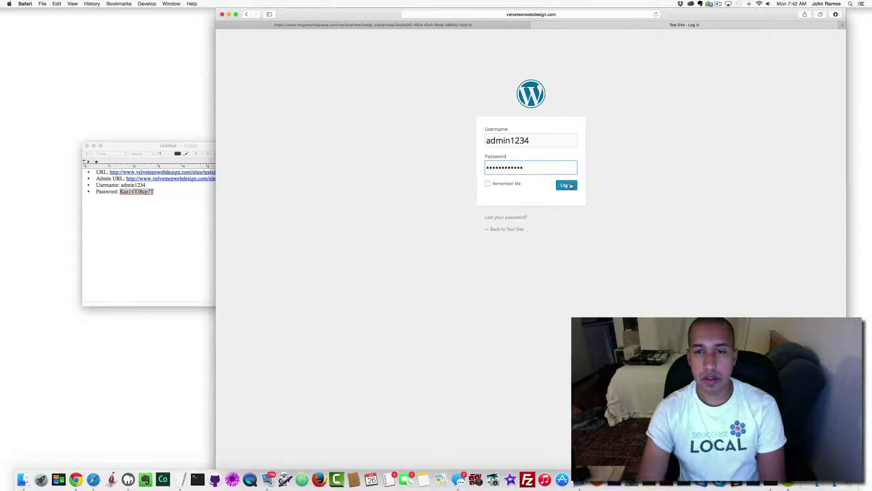
{"action": "left_click", "coordinate": [571, 185]}
{"action": "left_click", "coordinate": [529, 64]}
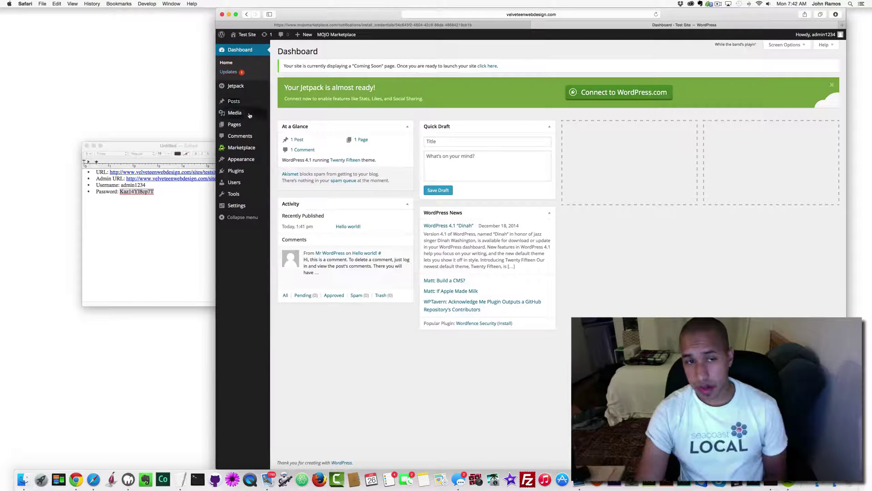
View the Installed Plugins list, then go to the Add Plugins page.
{"action": "left_click", "coordinate": [243, 175]}
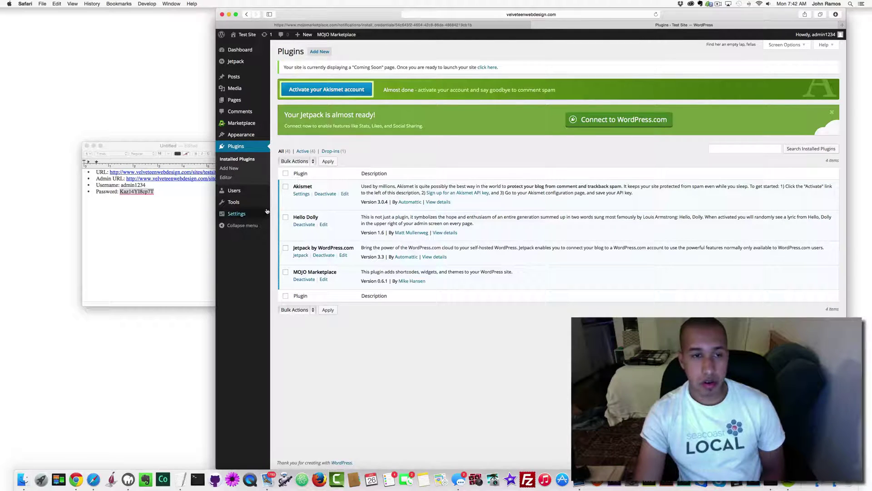
{"action": "left_click", "coordinate": [239, 151]}
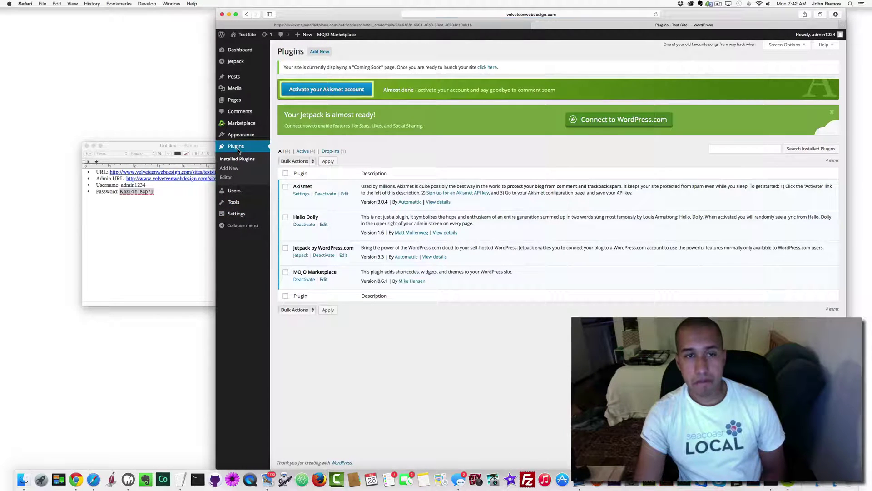
{"action": "left_click", "coordinate": [316, 52]}
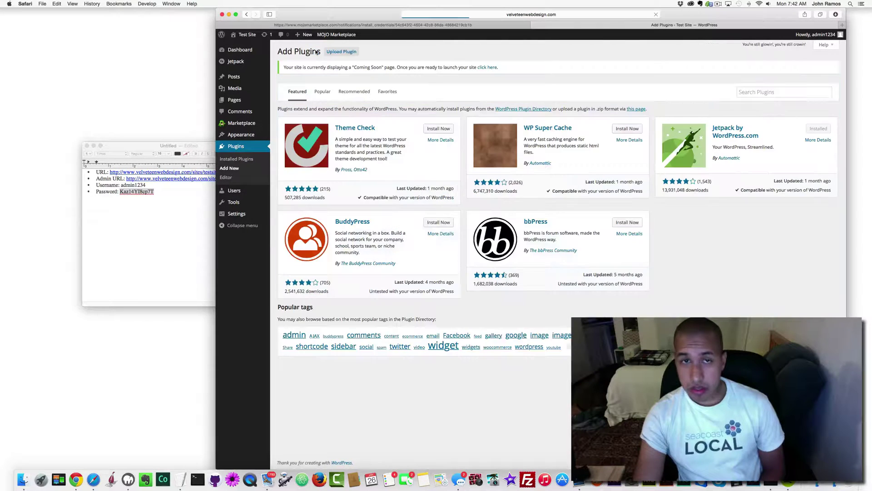
Upload updraftplus.zip from the sites folder and activate the UpdraftPlus plugin.
{"action": "left_click", "coordinate": [340, 53]}
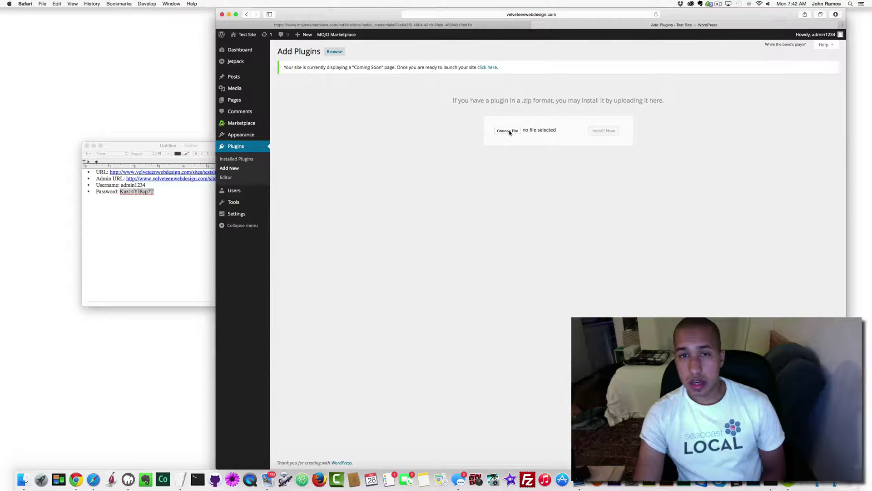
{"action": "left_click", "coordinate": [508, 131]}
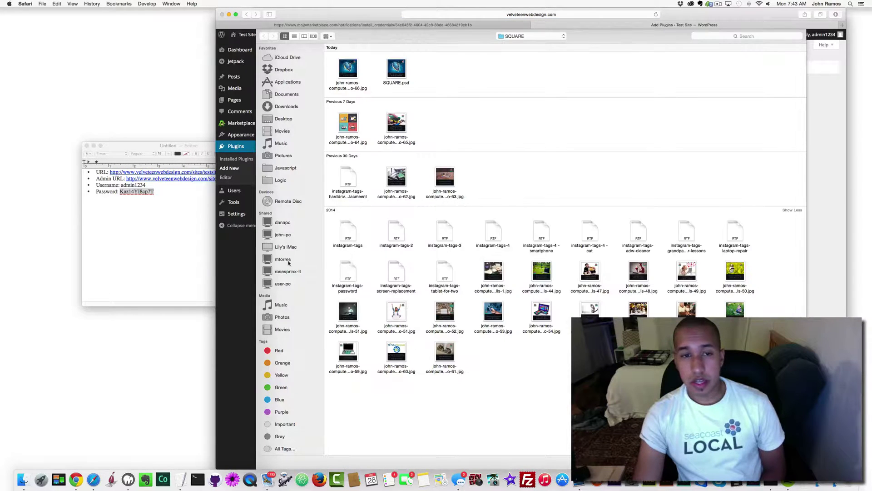
{"action": "left_click", "coordinate": [279, 350]}
{"action": "left_click", "coordinate": [345, 72]}
{"action": "double_click", "coordinate": [345, 72]}
{"action": "left_click", "coordinate": [443, 74]}
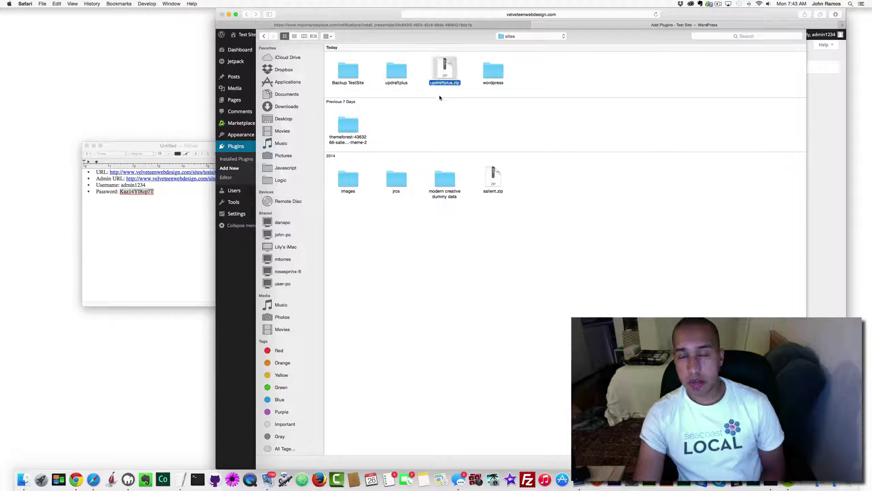
{"action": "double_click", "coordinate": [444, 69]}
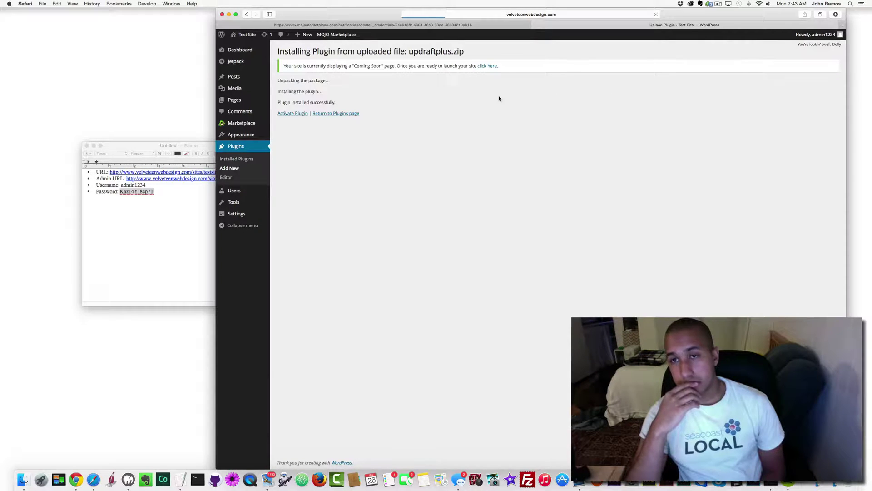
{"action": "left_click", "coordinate": [292, 113]}
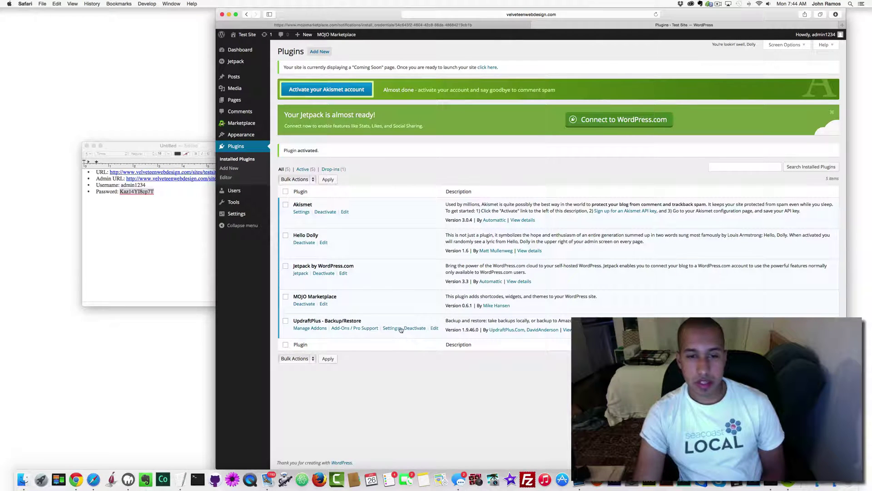
Visit the UpdraftPlus Backups page, then go to the General Settings page for Test Site.
{"action": "mouse_move", "coordinate": [235, 213]}
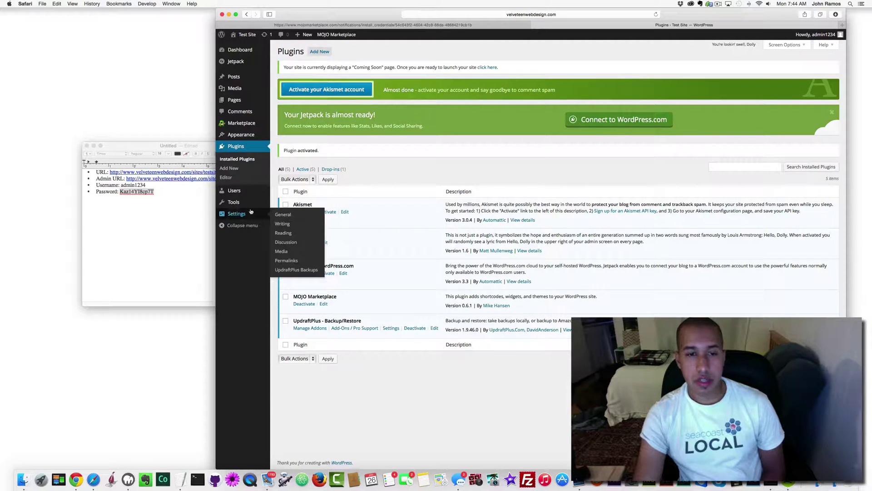
{"action": "left_click", "coordinate": [296, 271]}
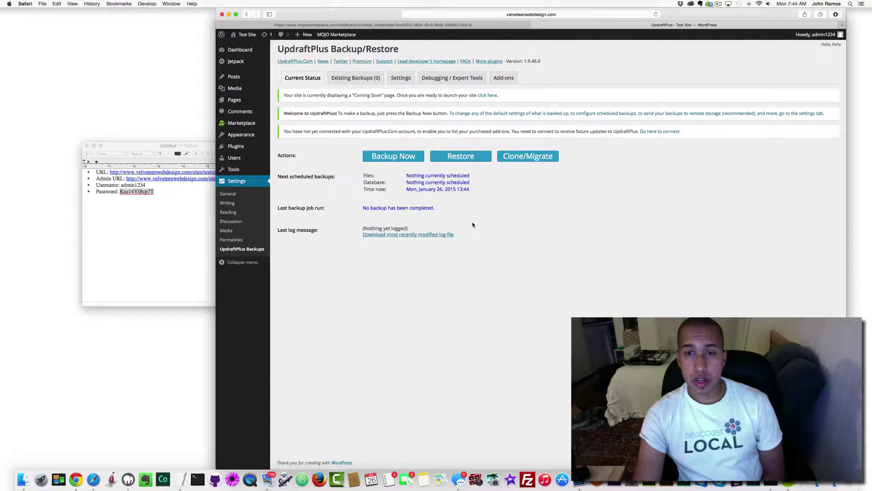
{"action": "left_click", "coordinate": [233, 182]}
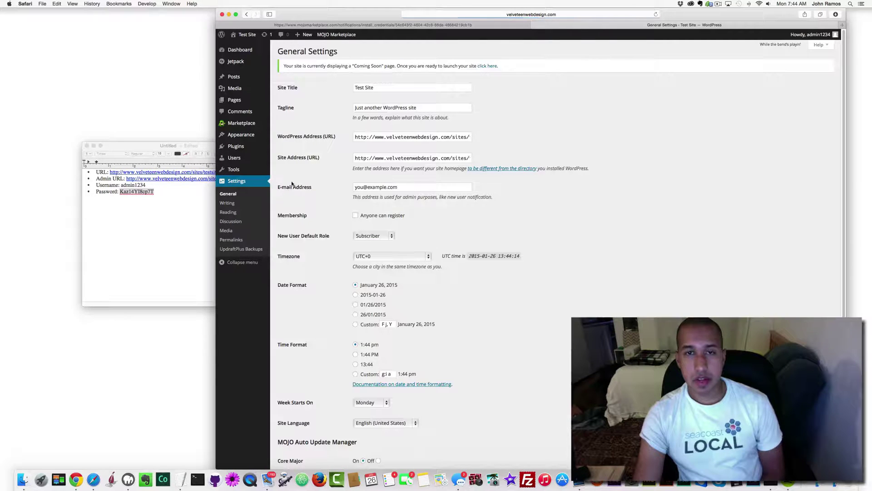
{"action": "mouse_move", "coordinate": [245, 50]}
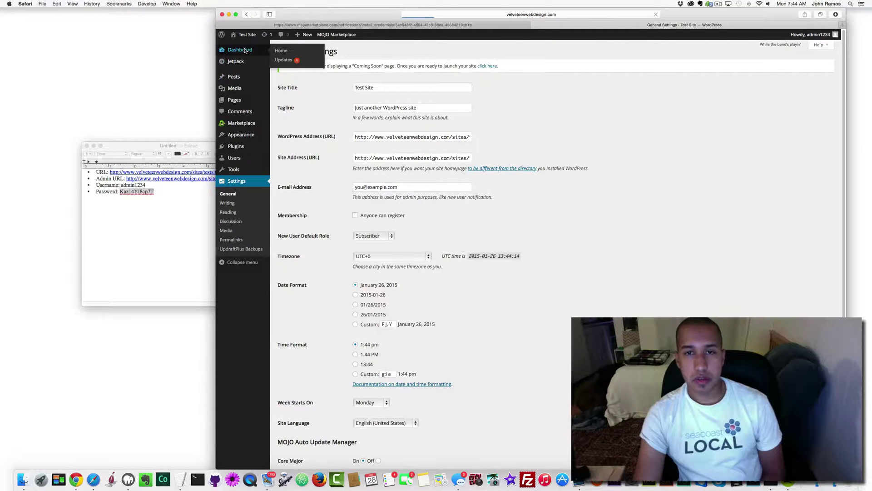
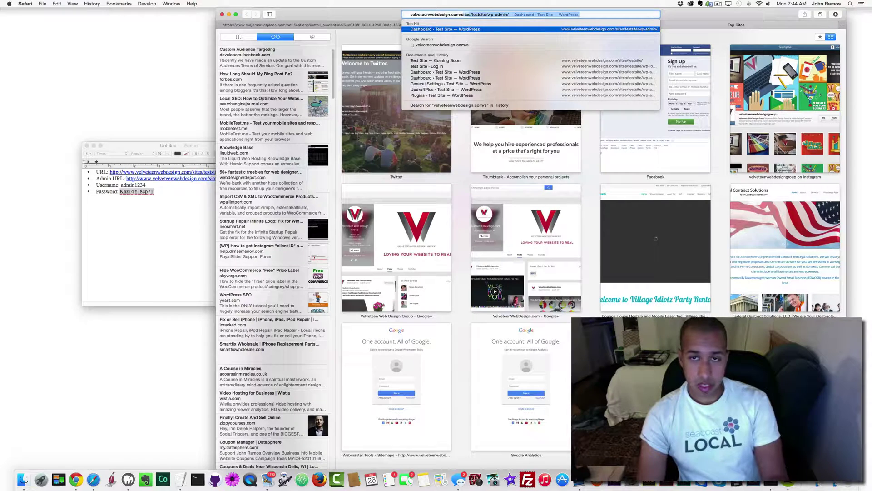
Load the 'testsite' address, reload it, and switch to the Test Site's admin Dashboard.
{"action": "type", "text": "test"}
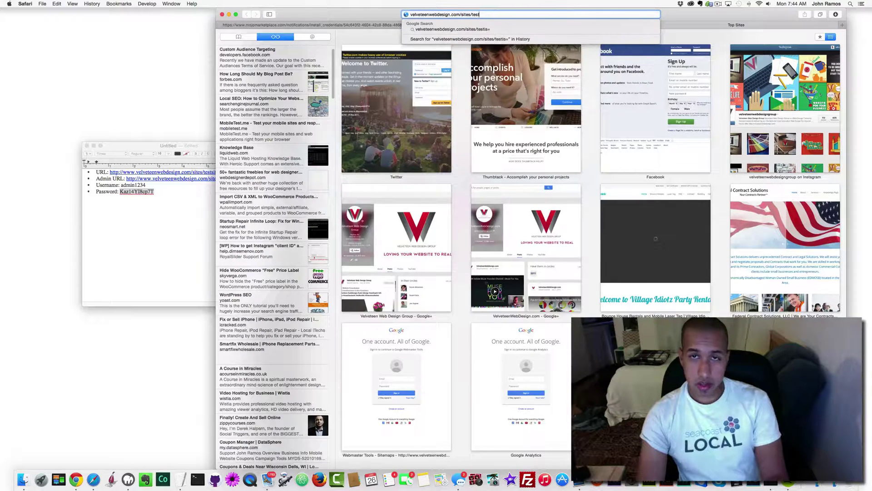
{"action": "type", "text": "is=site/"}
{"action": "key", "text": "Return"}
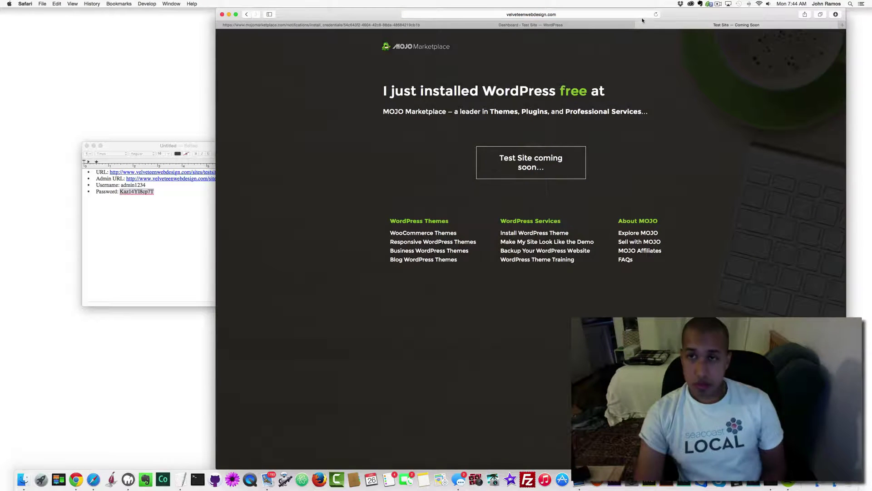
{"action": "left_click", "coordinate": [656, 14]}
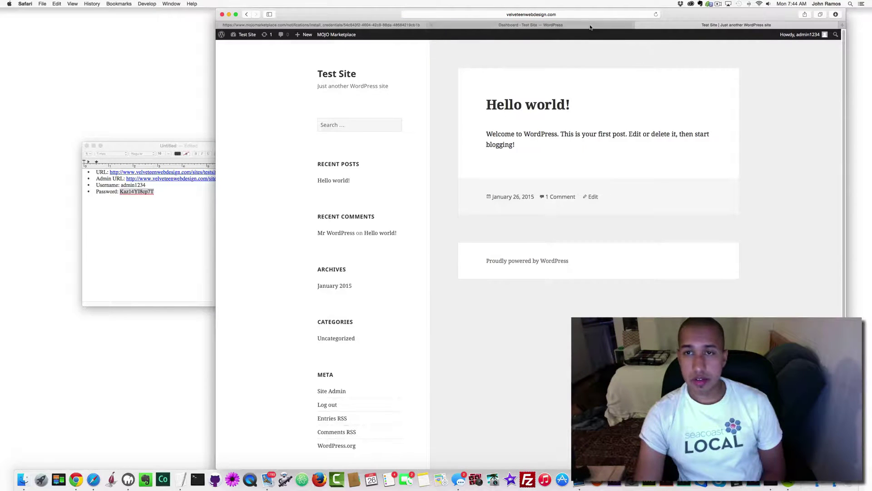
{"action": "left_click", "coordinate": [531, 25]}
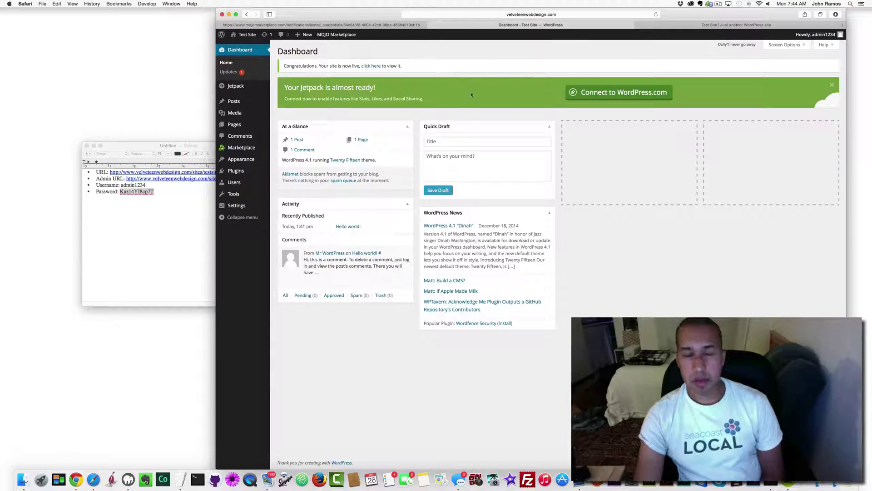
Open Settings > UpdraftPlus Backups and show its Existing Backups list via Restore.
{"action": "mouse_move", "coordinate": [240, 208]}
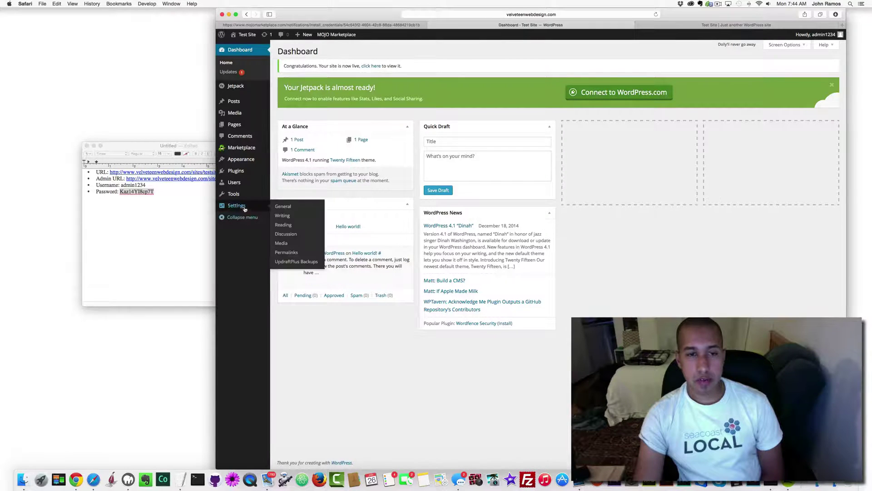
{"action": "left_click", "coordinate": [286, 262]}
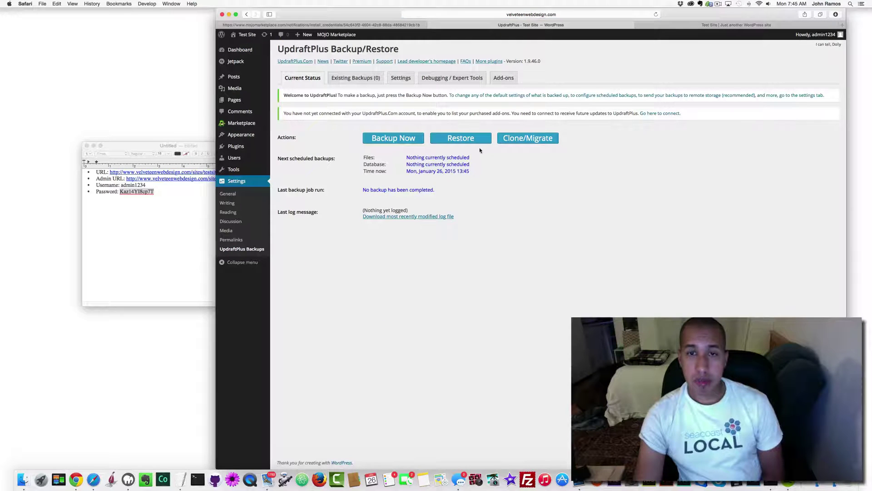
{"action": "left_click", "coordinate": [481, 140]}
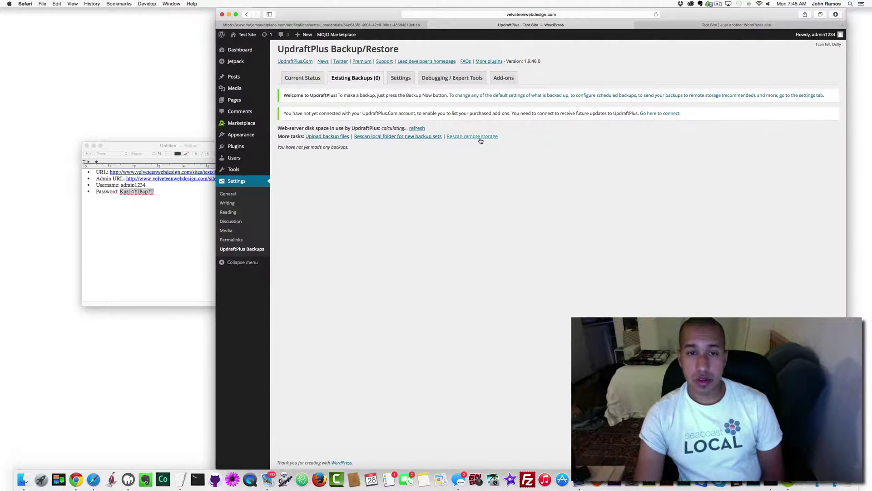
Upload all five backup files from the Backup TestSite folder to UpdraftPlus.
{"action": "left_click", "coordinate": [327, 138]}
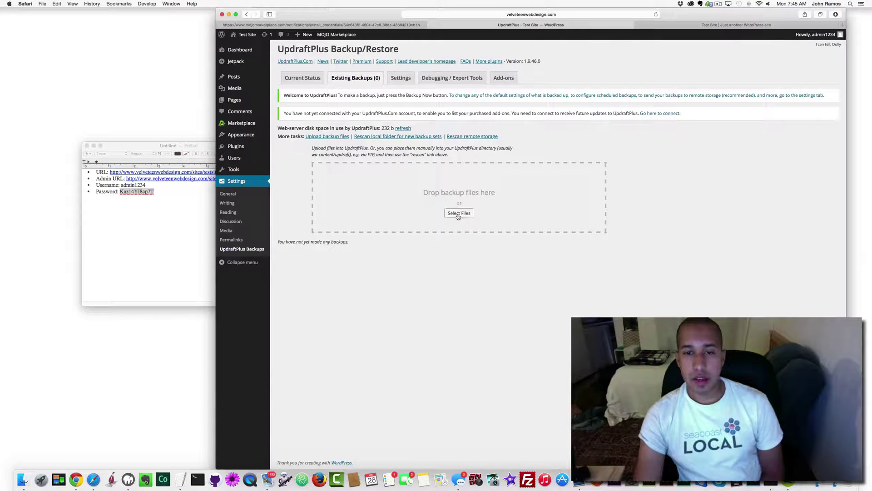
{"action": "left_click", "coordinate": [458, 214]}
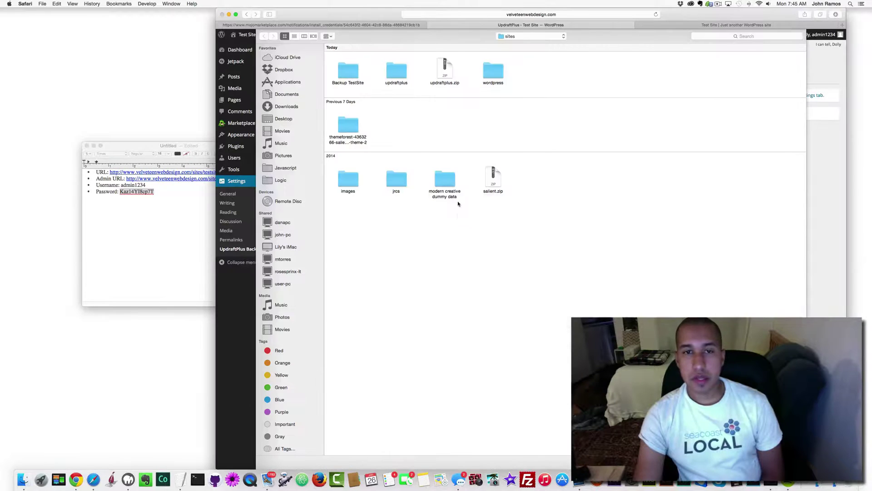
{"action": "double_click", "coordinate": [347, 70]}
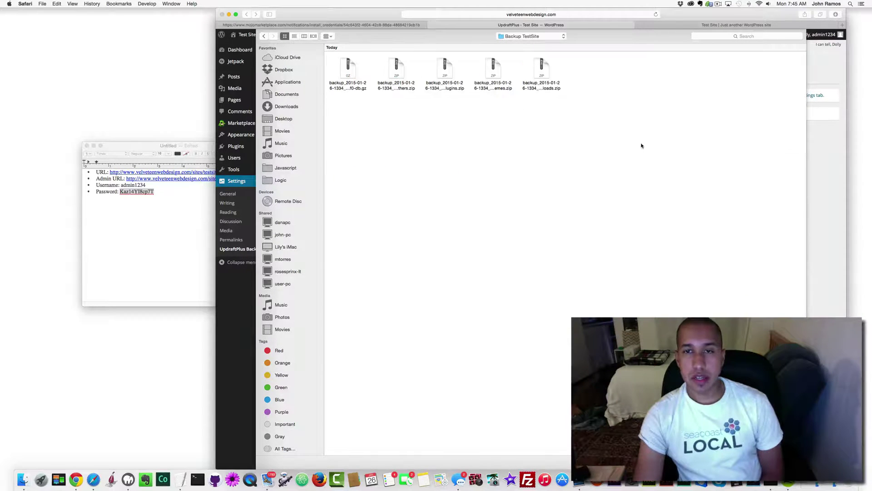
{"action": "left_click_drag", "start_coordinate": [647, 146], "coordinate": [335, 62]}
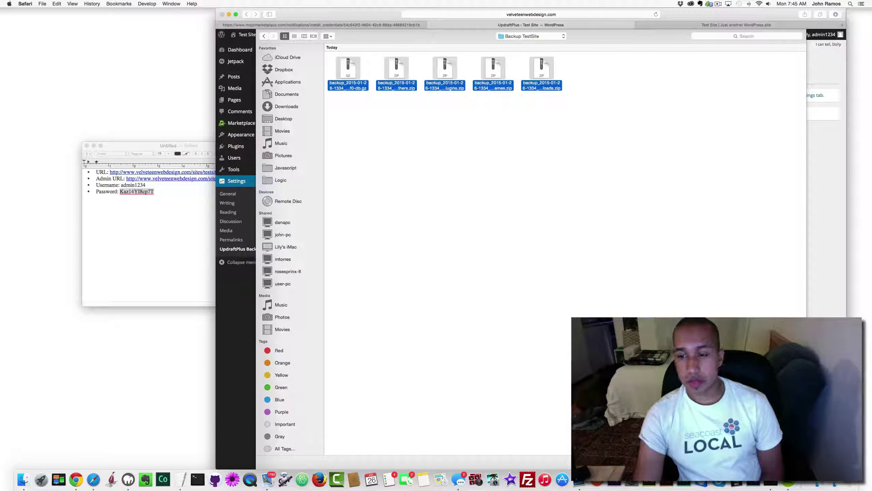
{"action": "key", "text": "Return"}
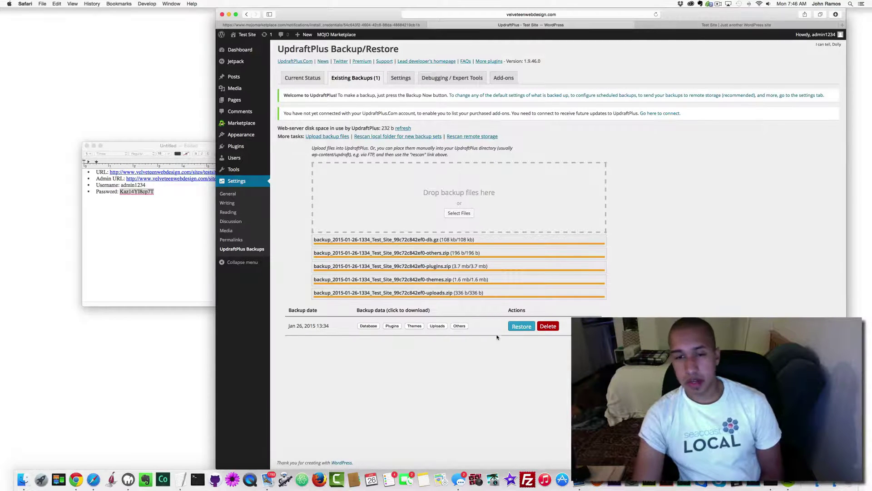
Tick Plugins, Themes, Uploads, Others and Database for the Jan 26 restore, then open the Migrator help link.
{"action": "left_click", "coordinate": [523, 328]}
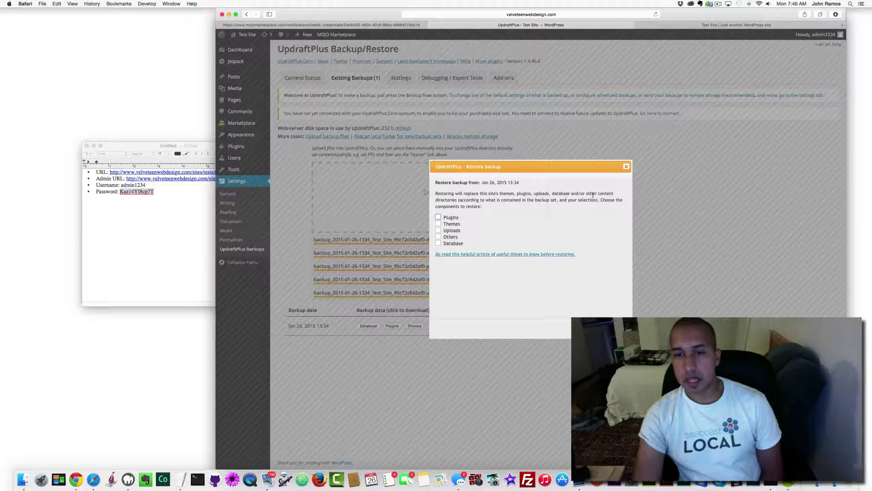
{"action": "left_click", "coordinate": [437, 217]}
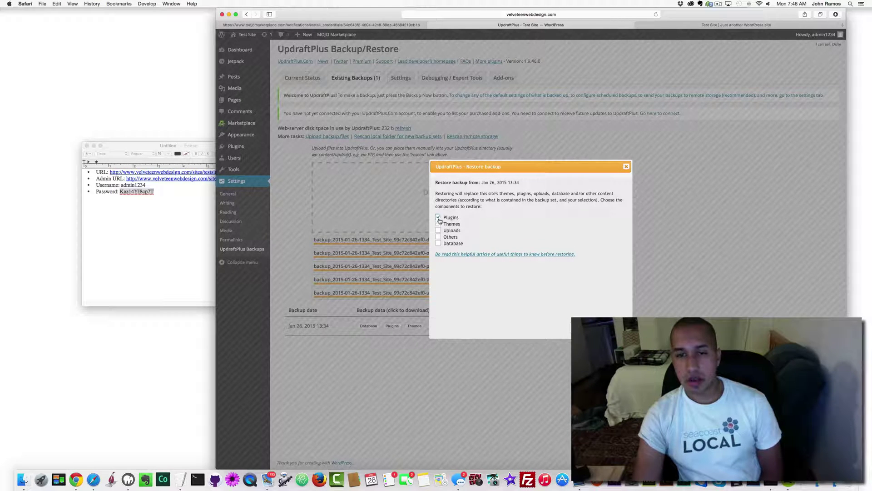
{"action": "left_click", "coordinate": [438, 223]}
{"action": "left_click", "coordinate": [438, 231]}
{"action": "left_click", "coordinate": [439, 237]}
{"action": "left_click", "coordinate": [439, 243]}
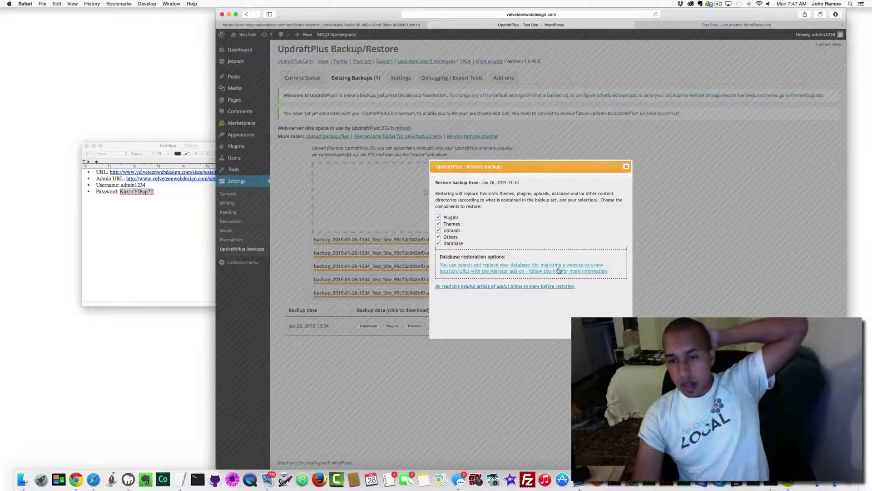
{"action": "left_click", "coordinate": [512, 274]}
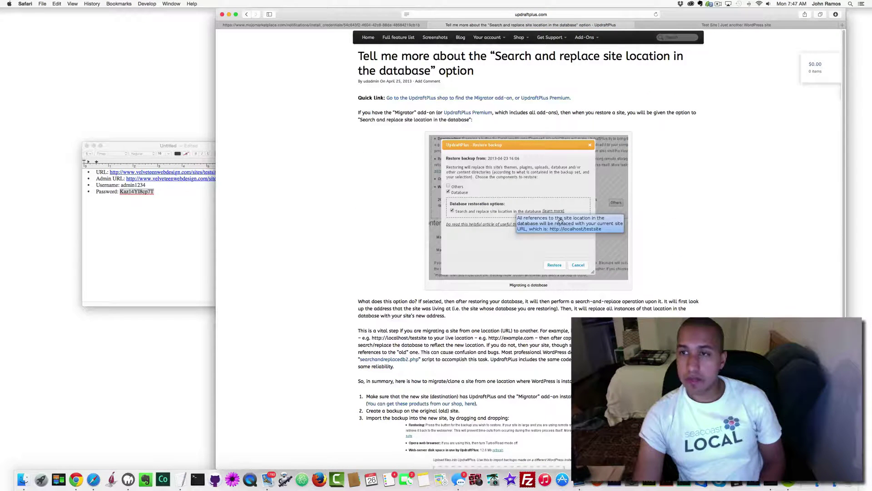
Browse UpdraftPlus.com add-ons via Add-Ons > Buy Some More, then return to the search-and-replace article.
{"action": "mouse_move", "coordinate": [586, 37]}
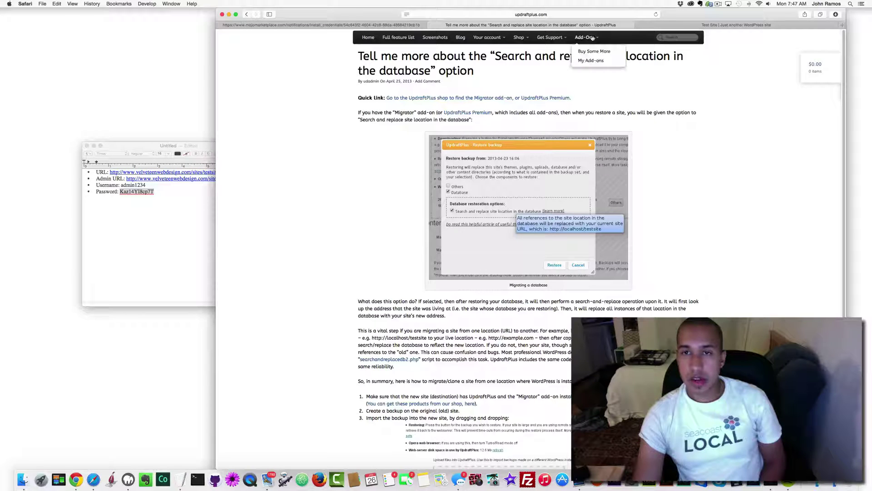
{"action": "left_click", "coordinate": [586, 51]}
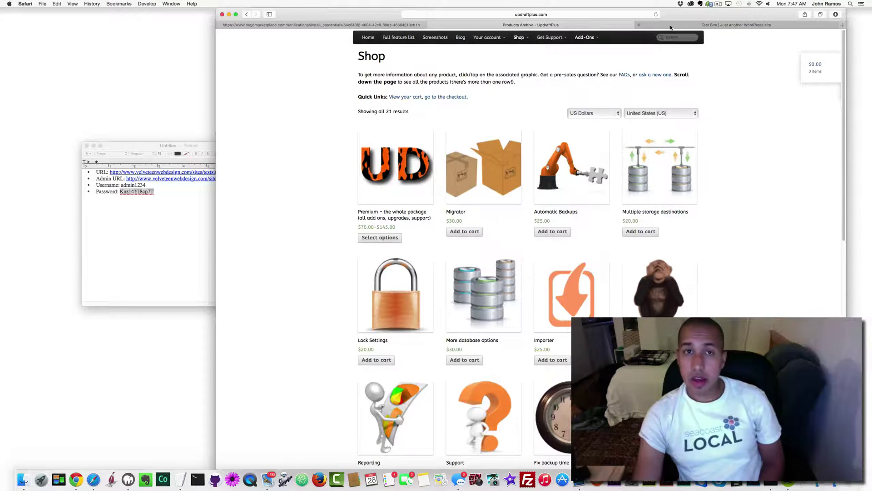
{"action": "left_click", "coordinate": [680, 26]}
{"action": "left_click", "coordinate": [575, 24]}
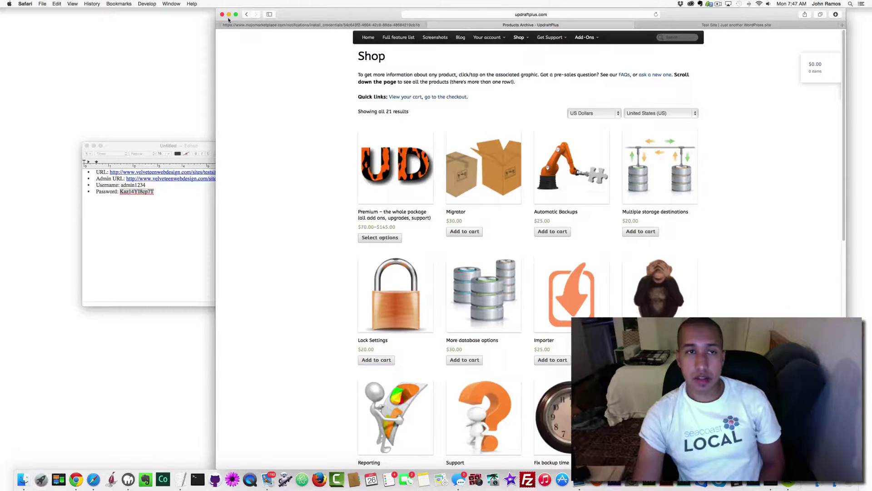
{"action": "left_click", "coordinate": [246, 14]}
{"action": "left_click", "coordinate": [246, 15]}
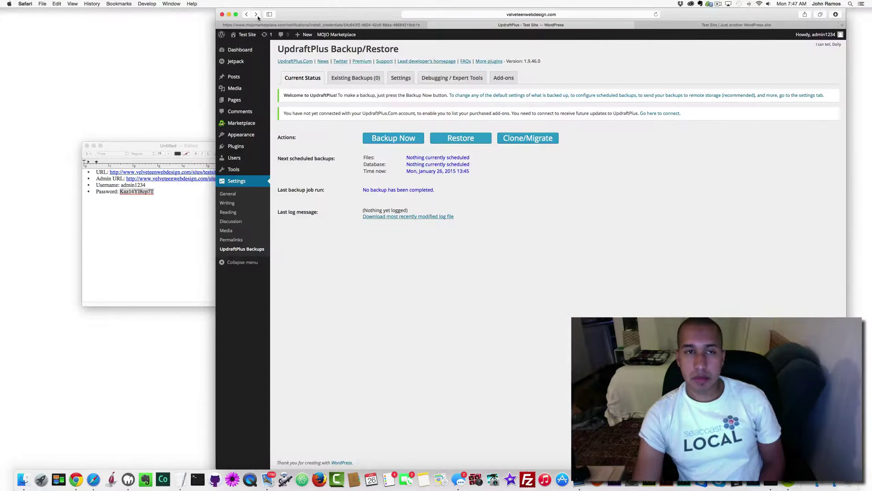
{"action": "left_click", "coordinate": [256, 14]}
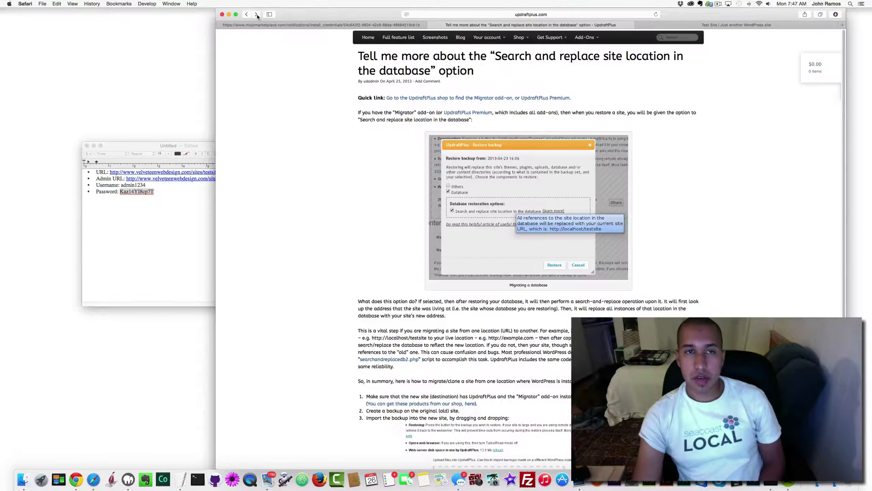
Search UpdraftPlus.com for 'migrator', view the Shop, then go back to the WordPress admin page.
{"action": "left_click", "coordinate": [673, 39]}
{"action": "type", "text": "mi"}
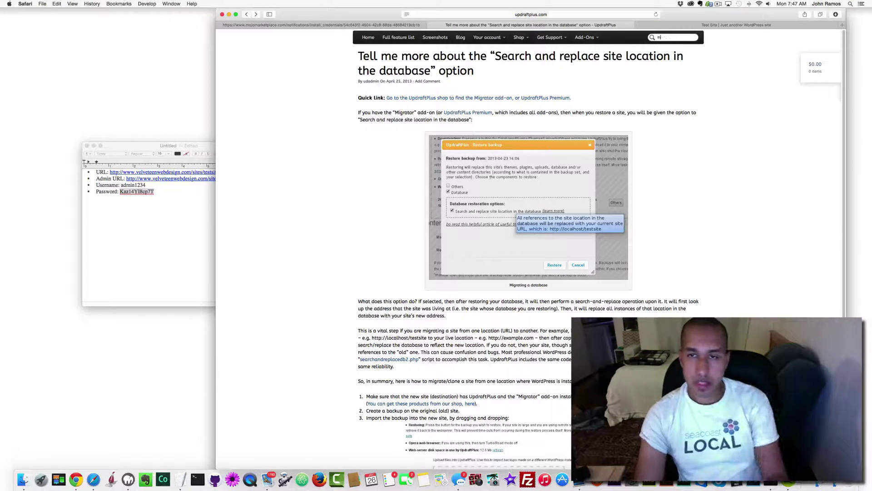
{"action": "type", "text": "grator"}
{"action": "key", "text": "Return"}
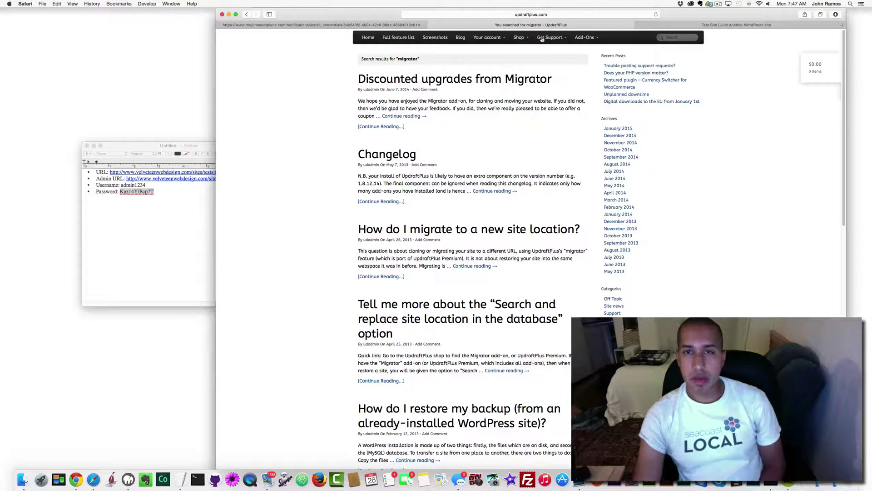
{"action": "left_click", "coordinate": [521, 51]}
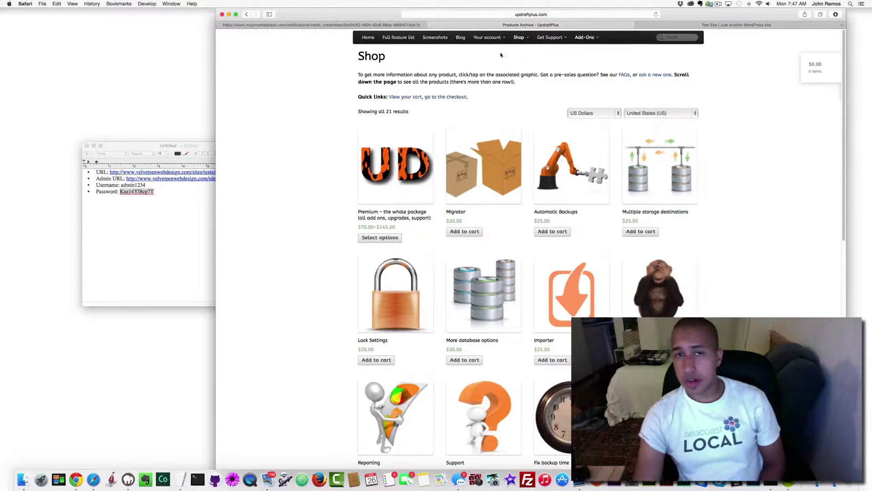
{"action": "left_click", "coordinate": [246, 15]}
{"action": "left_click", "coordinate": [246, 15]}
{"action": "left_click", "coordinate": [246, 15]}
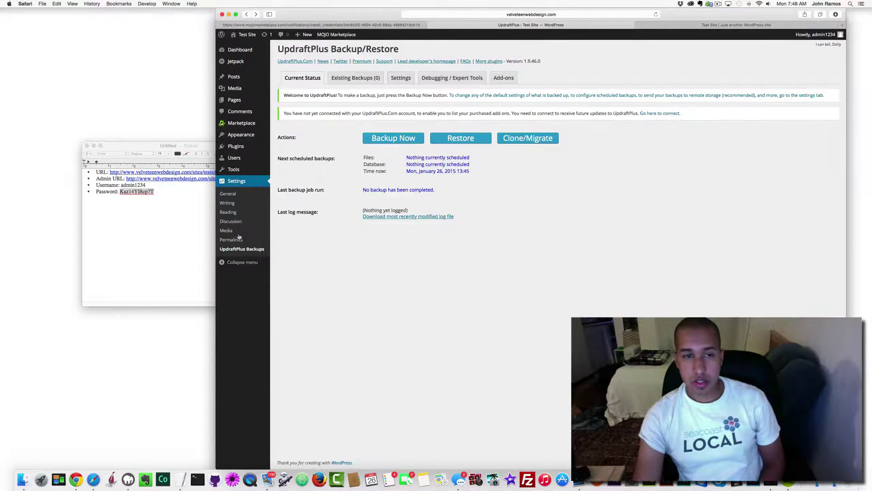
On the UpdraftPlus Add-ons tab, sign in with the UpdraftPlus.com account e-mail and password, declining browser password saving.
{"action": "left_click", "coordinate": [244, 251]}
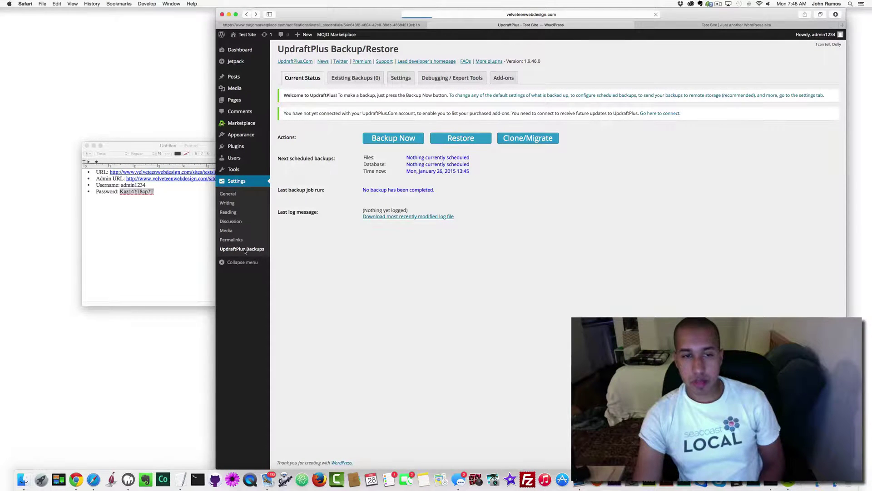
{"action": "left_click", "coordinate": [503, 78]}
{"action": "left_click", "coordinate": [380, 159]}
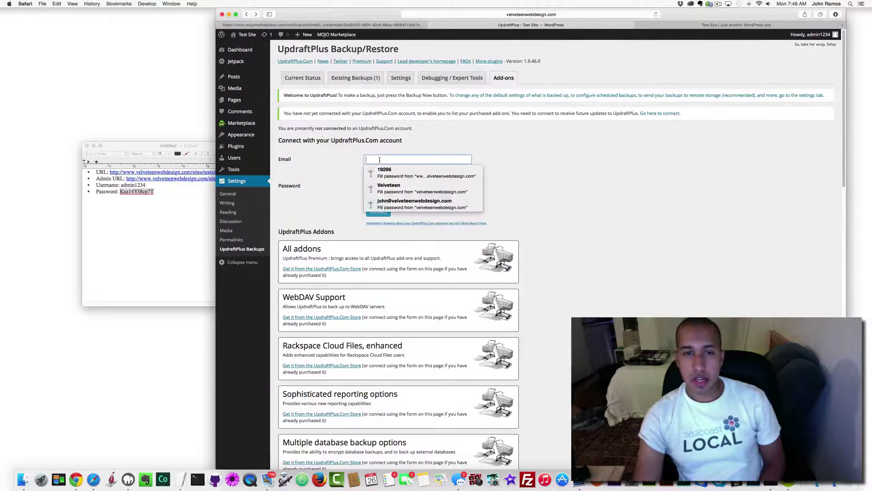
{"action": "left_click", "coordinate": [380, 159]}
{"action": "left_click", "coordinate": [380, 159]}
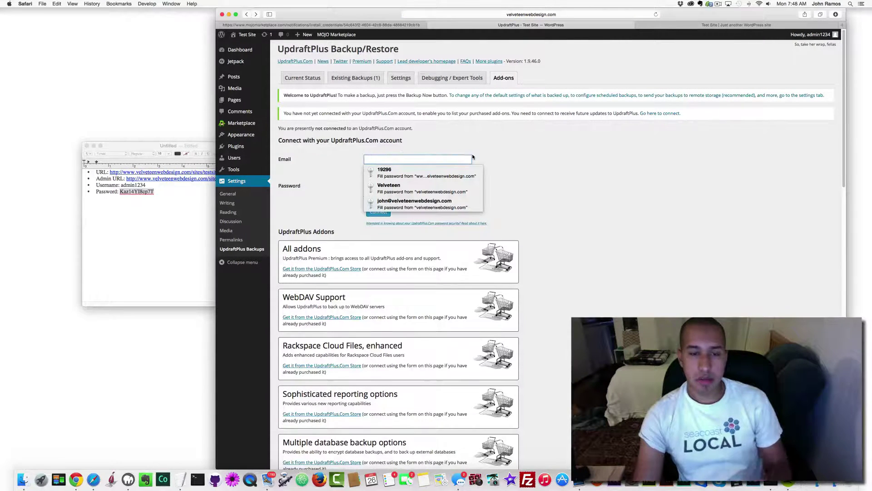
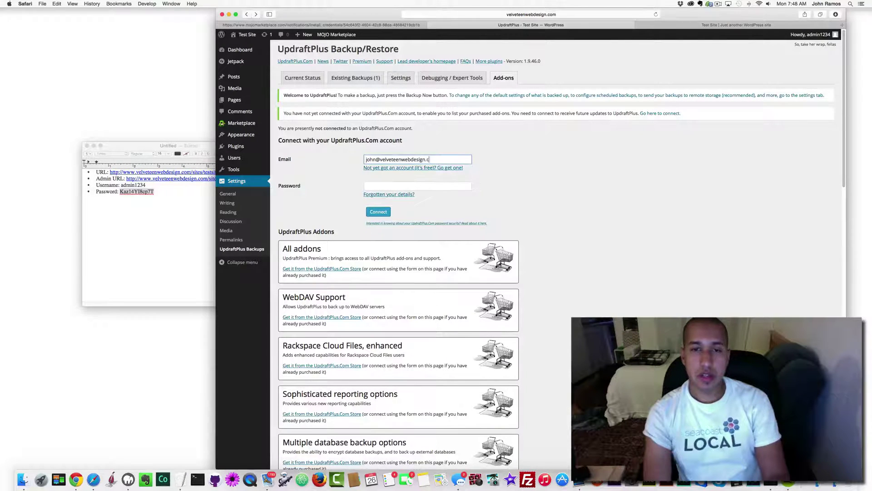
{"action": "key", "text": "Tab"}
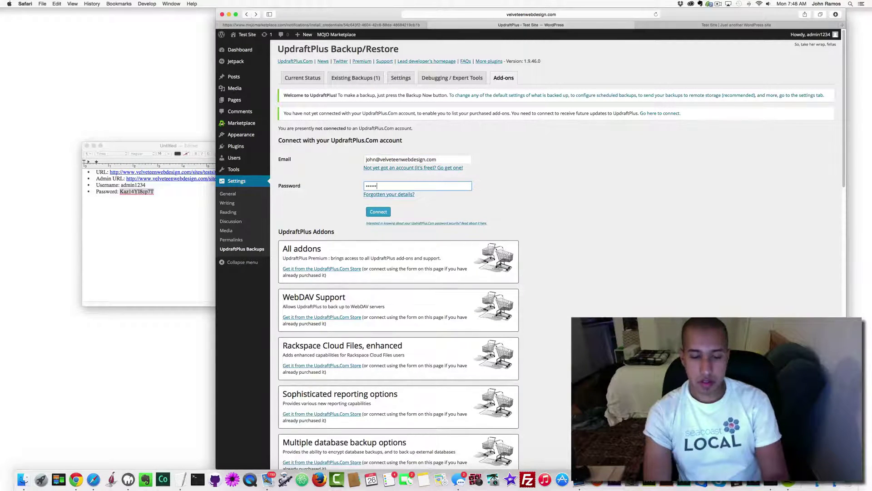
{"action": "key", "text": "Return"}
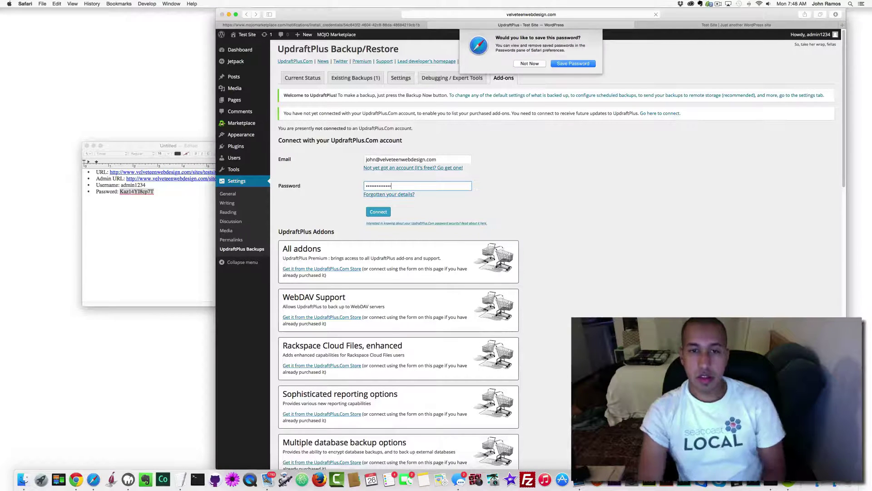
{"action": "left_click", "coordinate": [527, 66]}
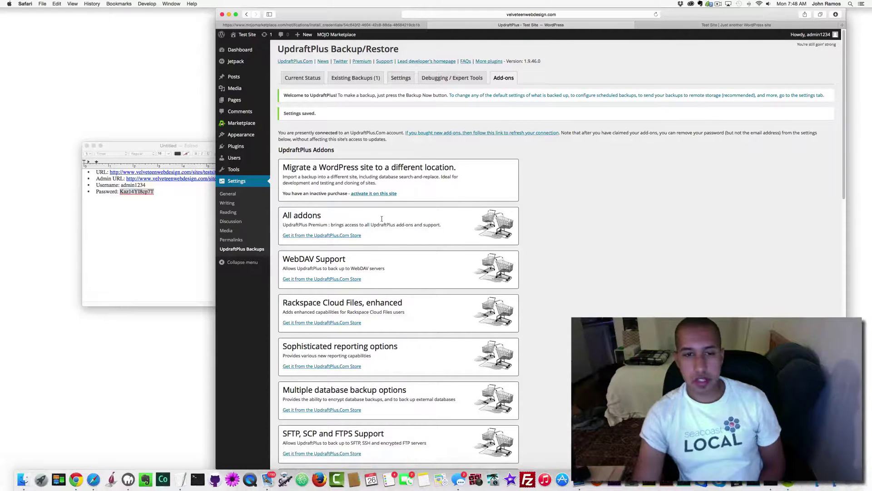
Activate the Migrate add-on, update UpdraftPlus, and return via Settings > UpdraftPlus Backups.
{"action": "left_click", "coordinate": [384, 195]}
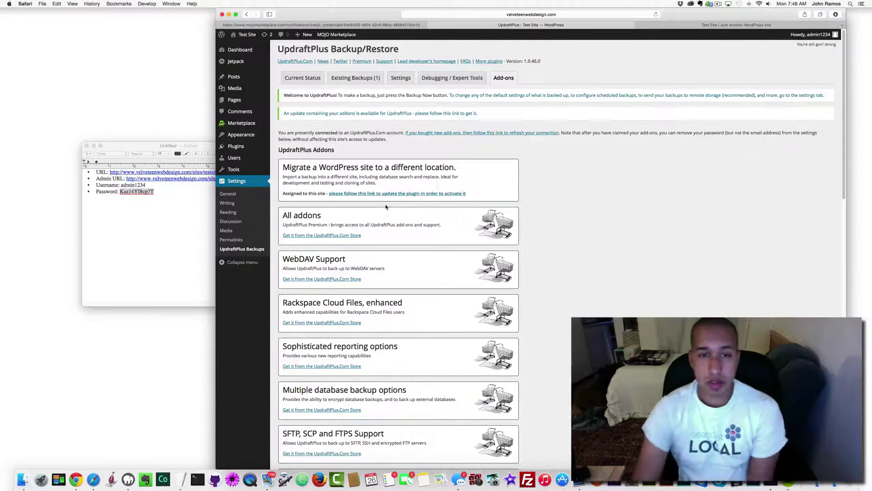
{"action": "left_click", "coordinate": [421, 194]}
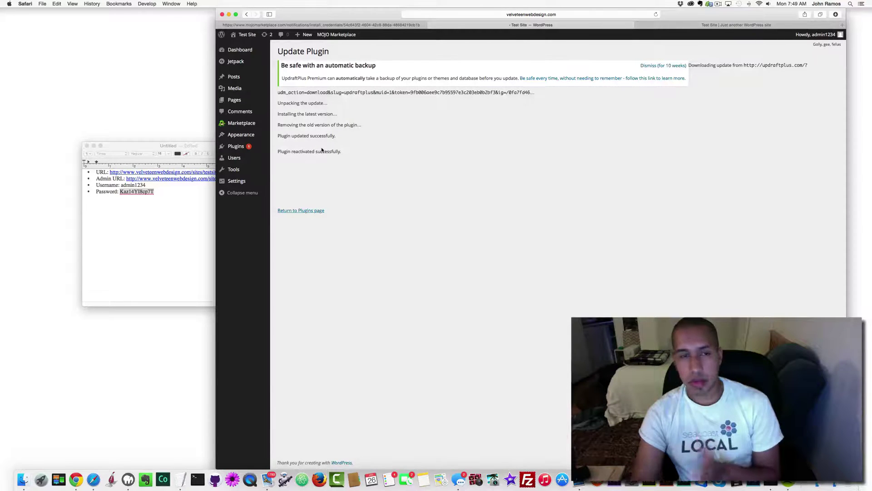
{"action": "mouse_move", "coordinate": [245, 146]}
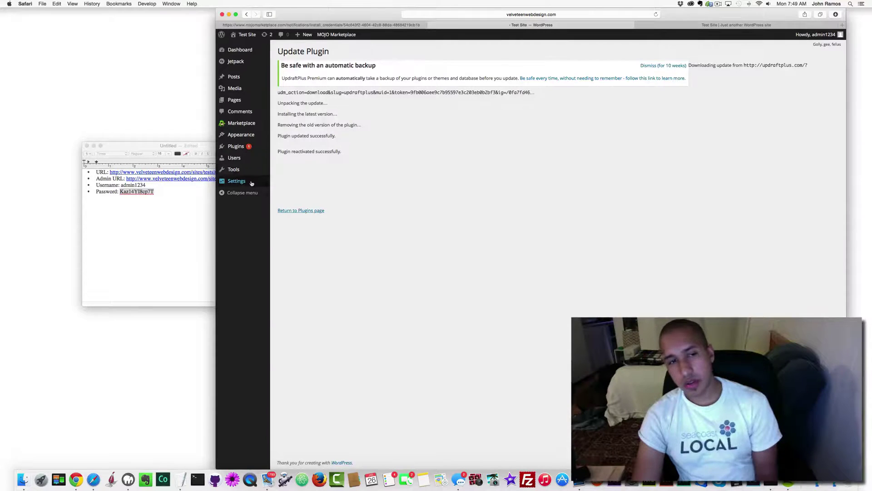
{"action": "mouse_move", "coordinate": [251, 183]}
{"action": "left_click", "coordinate": [295, 237]}
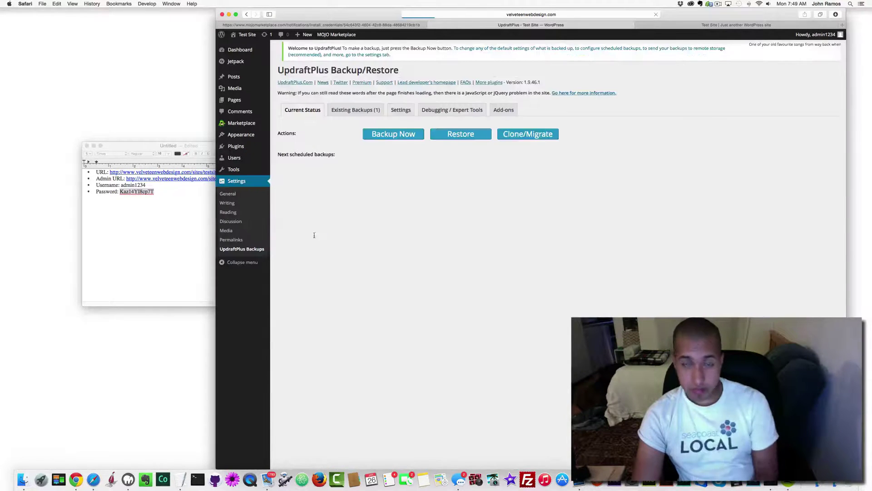
Set up the Jan 26 backup restore with all five components and 'Search and replace site location (migrate)' ticked.
{"action": "left_click", "coordinate": [451, 122]}
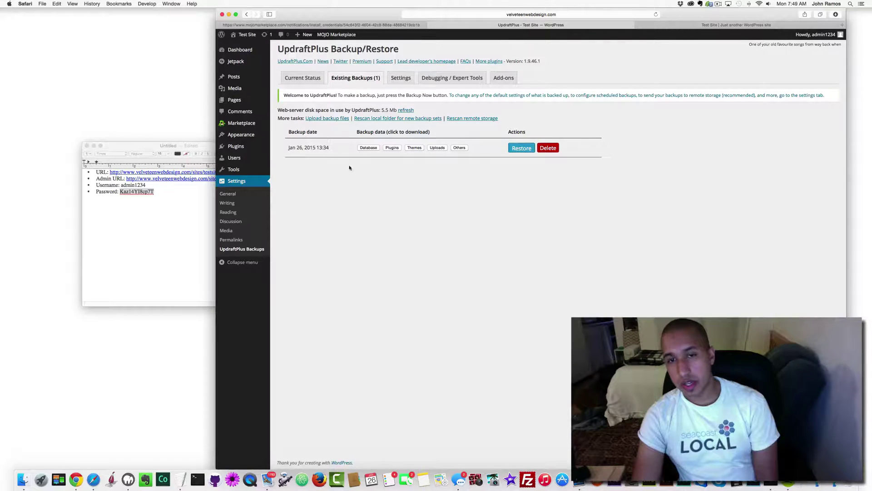
{"action": "left_click", "coordinate": [520, 149]}
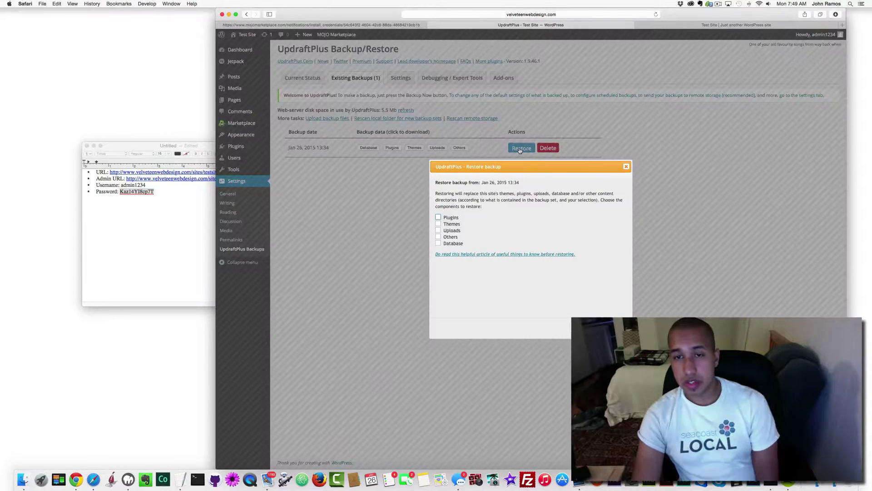
{"action": "left_click", "coordinate": [439, 218]}
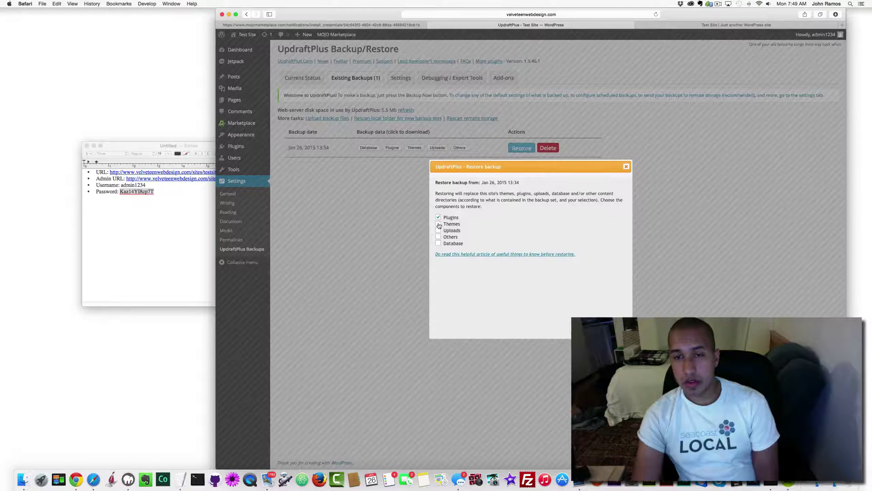
{"action": "left_click", "coordinate": [438, 224]}
{"action": "left_click", "coordinate": [438, 230]}
{"action": "left_click", "coordinate": [438, 237]}
{"action": "left_click", "coordinate": [438, 243]}
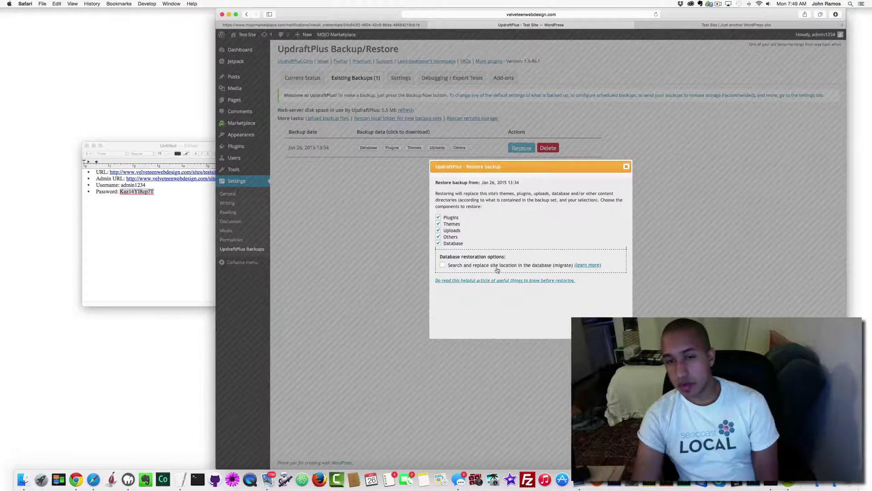
{"action": "mouse_move", "coordinate": [555, 268]}
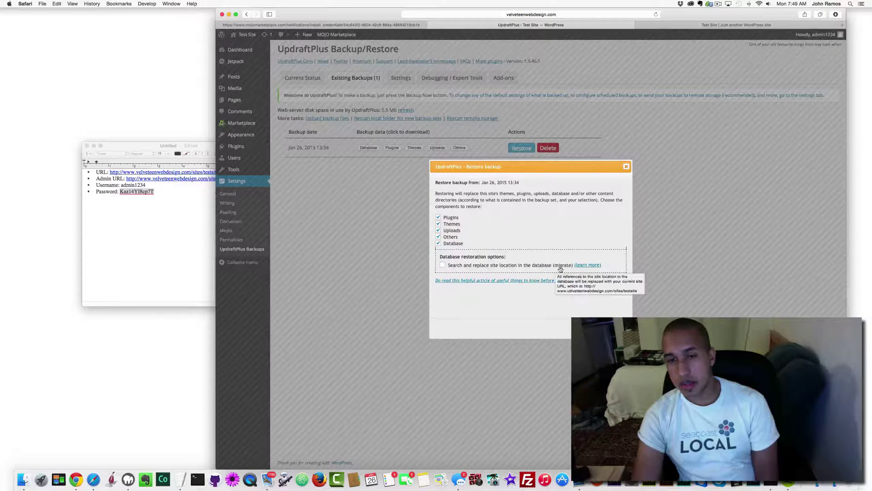
{"action": "left_click", "coordinate": [456, 266]}
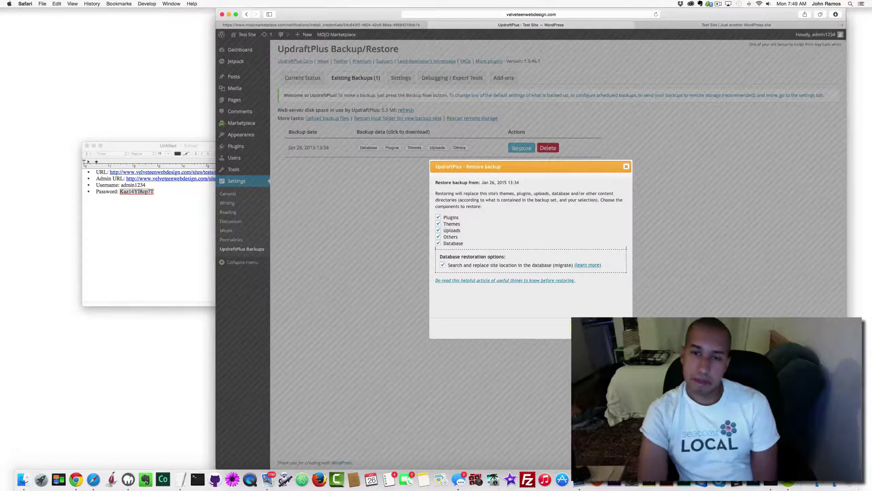
Start the restore and review the progress log once it finishes.
{"action": "key", "text": "Return"}
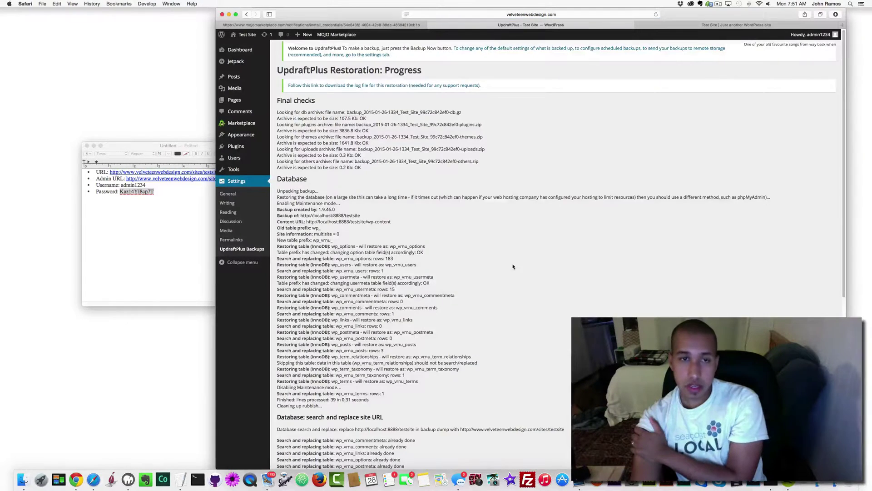
{"action": "scroll", "coordinate": [513, 267], "scroll_direction": "down", "scroll_amount": 5}
{"action": "scroll", "coordinate": [512, 266], "scroll_direction": "down", "scroll_amount": 3}
{"action": "scroll", "coordinate": [512, 265], "scroll_direction": "up", "scroll_amount": 10}
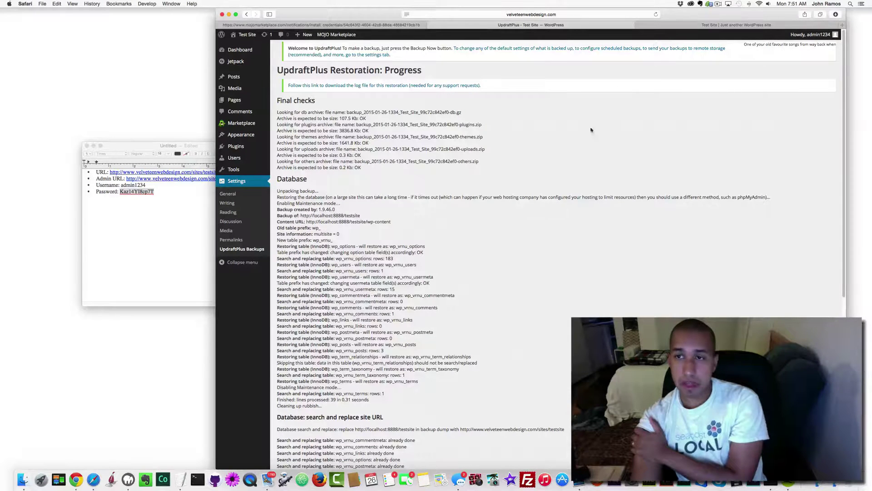
Reload the Test Site front page to check the restored Hello world post.
{"action": "left_click", "coordinate": [656, 29]}
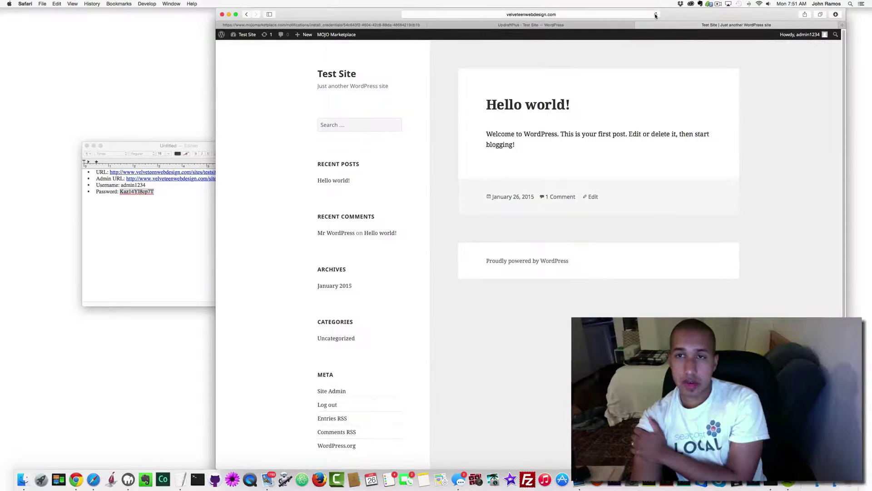
{"action": "key", "text": "super+r"}
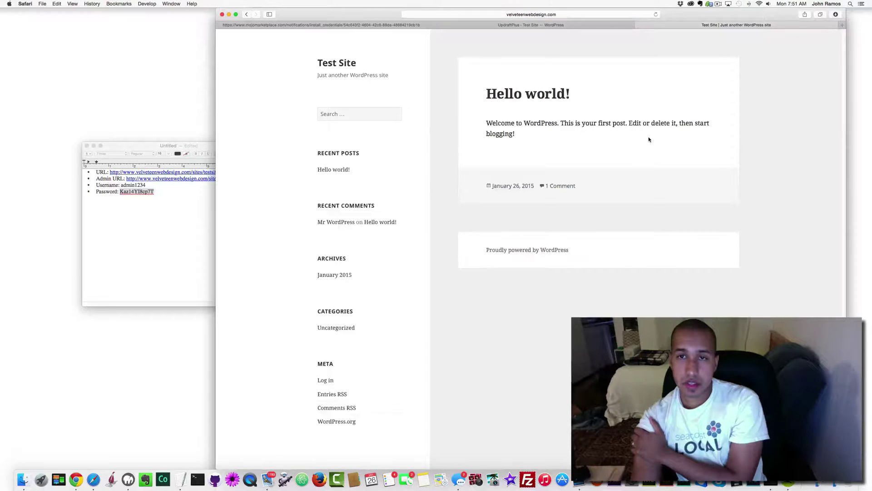
{"action": "left_click", "coordinate": [599, 26]}
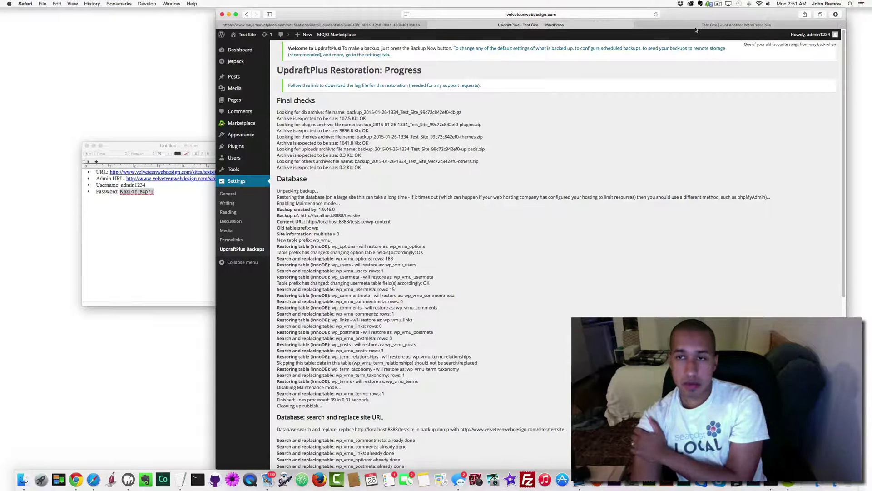
{"action": "left_click", "coordinate": [647, 23]}
{"action": "left_click", "coordinate": [656, 14]}
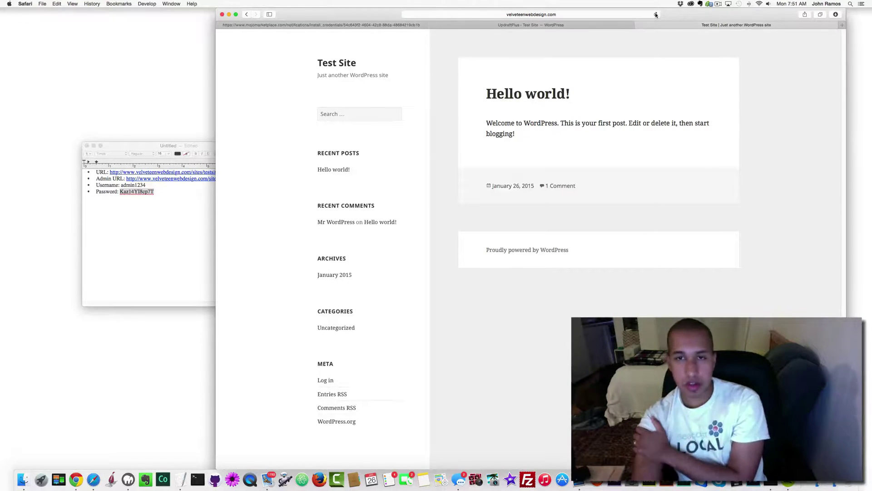
Review the restoration log's 'Restore successful!' and its 6 site-URL replacements against the front page.
{"action": "left_click", "coordinate": [572, 25]}
{"action": "scroll", "coordinate": [525, 273], "scroll_direction": "down", "scroll_amount": 6}
{"action": "scroll", "coordinate": [525, 273], "scroll_direction": "down", "scroll_amount": 3}
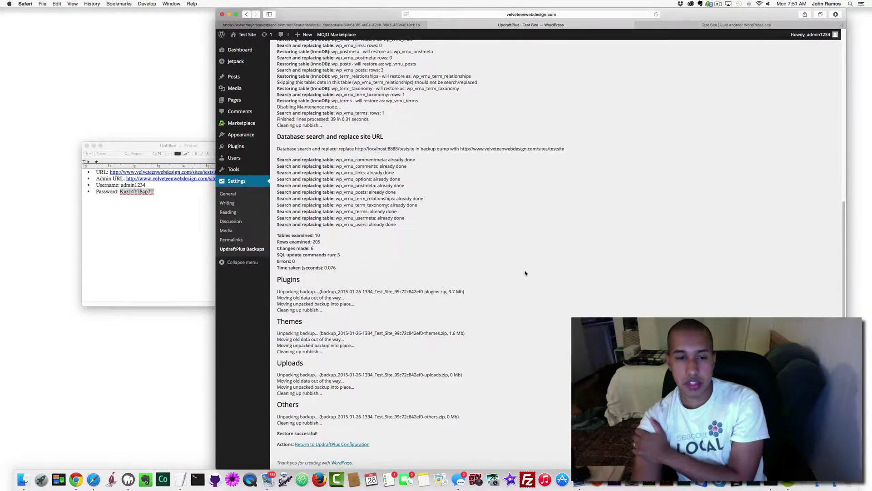
{"action": "scroll", "coordinate": [525, 273], "scroll_direction": "up", "scroll_amount": 10}
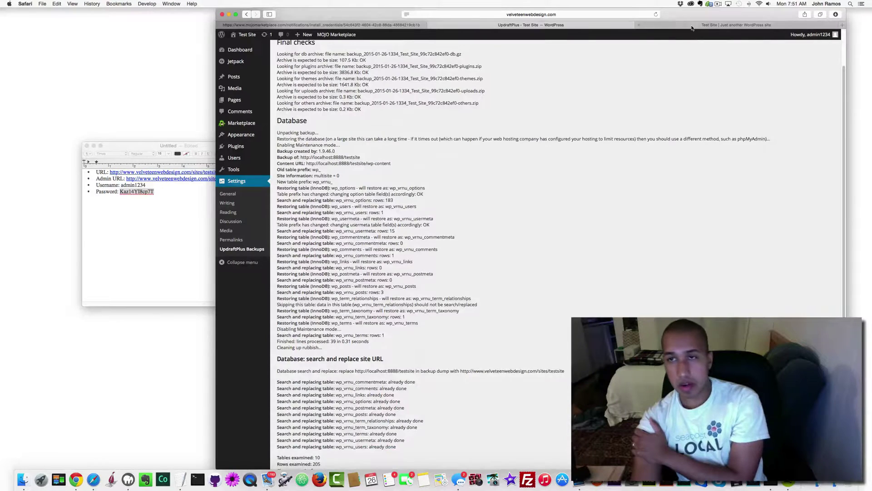
{"action": "left_click", "coordinate": [692, 26]}
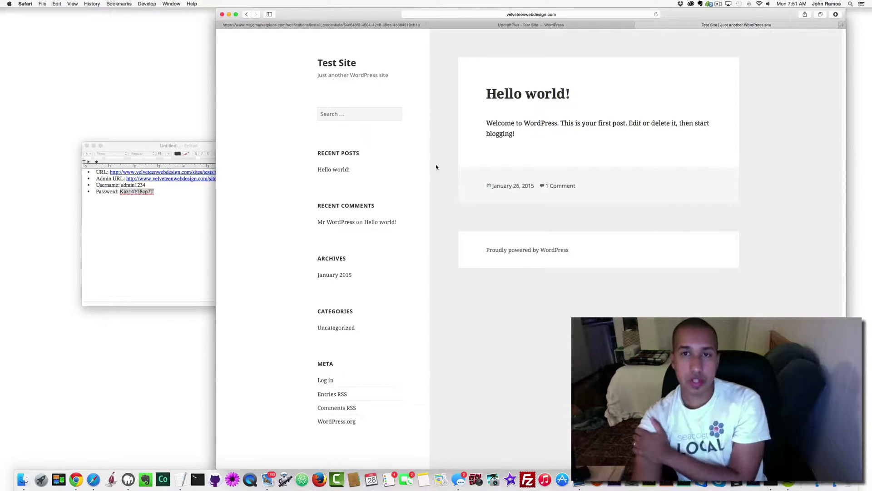
{"action": "left_click", "coordinate": [514, 25]}
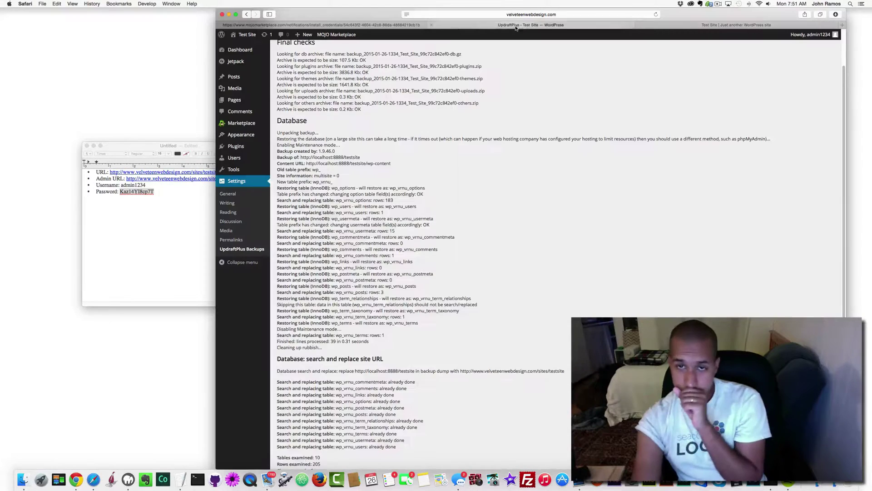
{"action": "scroll", "coordinate": [430, 183], "scroll_direction": "down", "scroll_amount": 5}
{"action": "scroll", "coordinate": [429, 182], "scroll_direction": "up", "scroll_amount": 5}
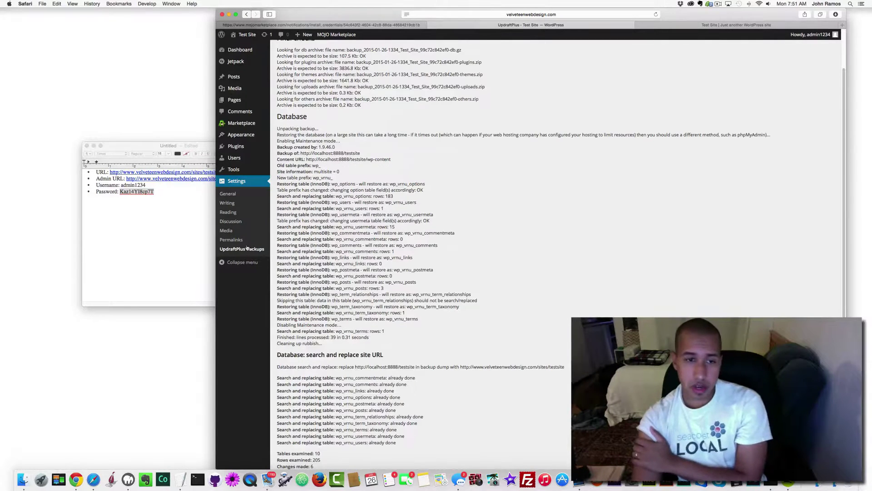
Head for General Settings and sign in on wp-login with the admin username and password.
{"action": "left_click", "coordinate": [232, 195]}
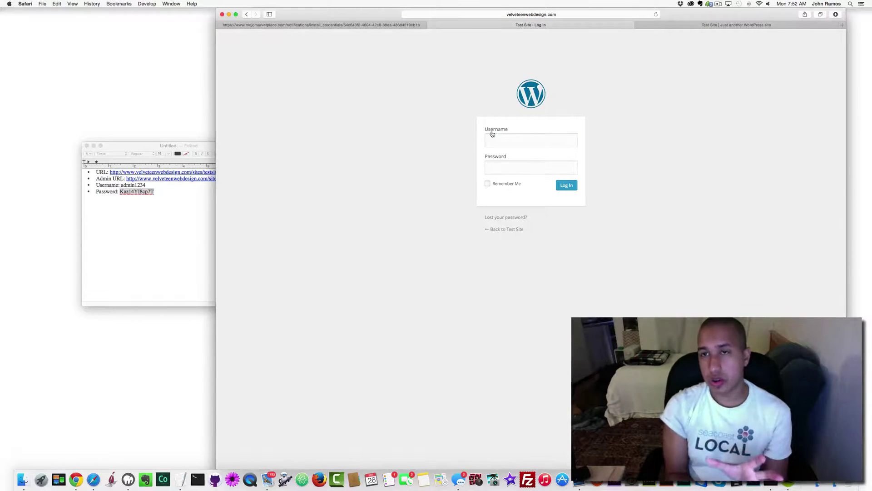
{"action": "left_click", "coordinate": [495, 136]}
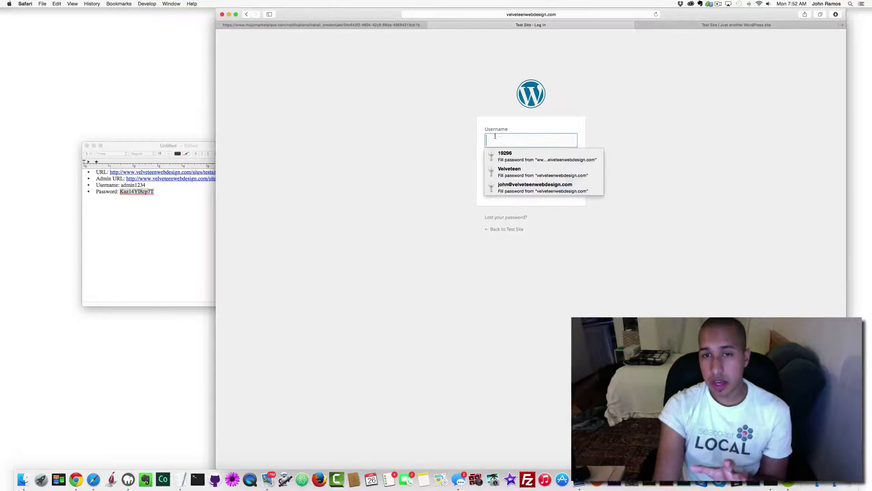
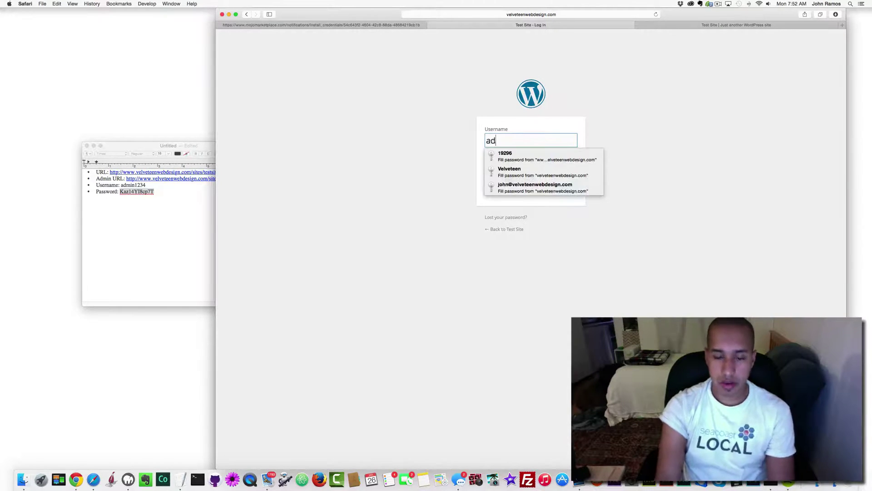
{"action": "key", "text": "BackSpace"}
{"action": "key", "text": "BackSpace"}
{"action": "key", "text": "Tab"}
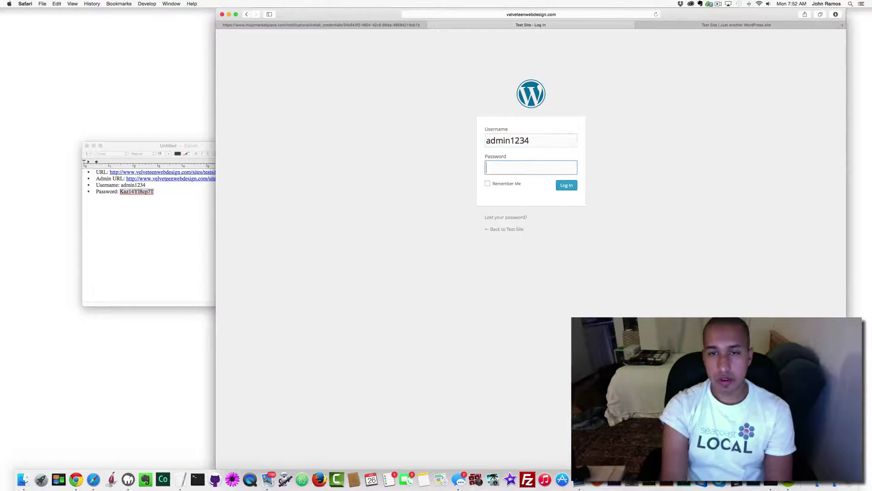
{"action": "key", "text": "BackSpace"}
{"action": "key", "text": "BackSpace"}
{"action": "key", "text": "BackSpace"}
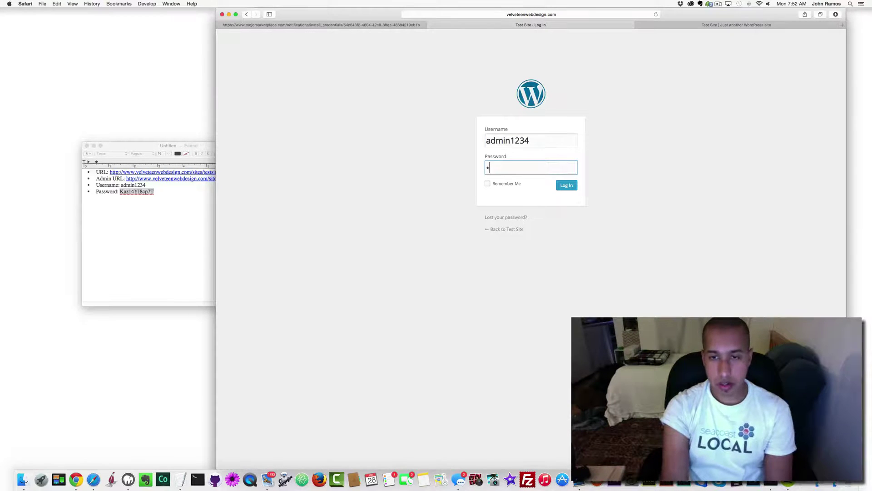
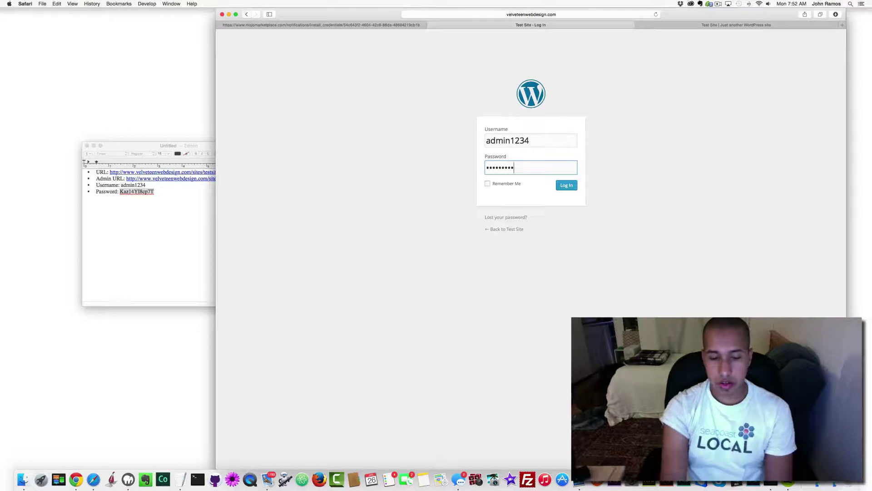
{"action": "key", "text": "Return"}
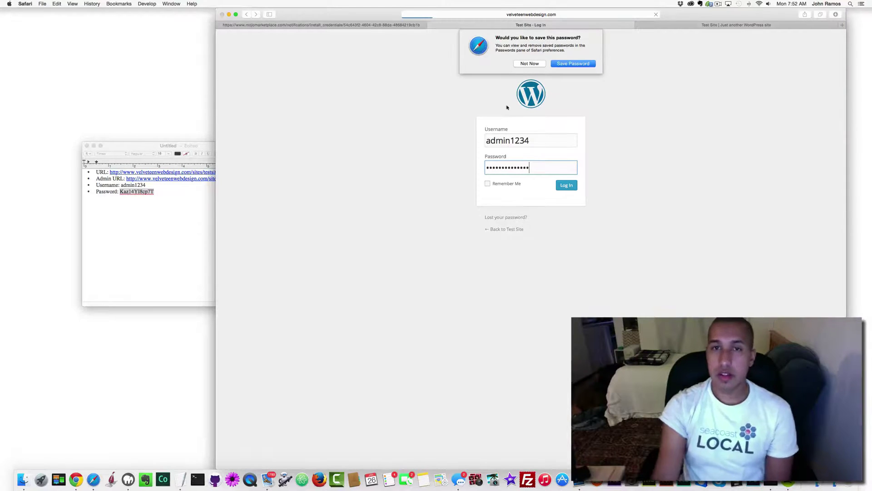
Decline saving the password and retry the login as admin after the Invalid username error.
{"action": "left_click", "coordinate": [528, 64]}
{"action": "left_click", "coordinate": [443, 166]}
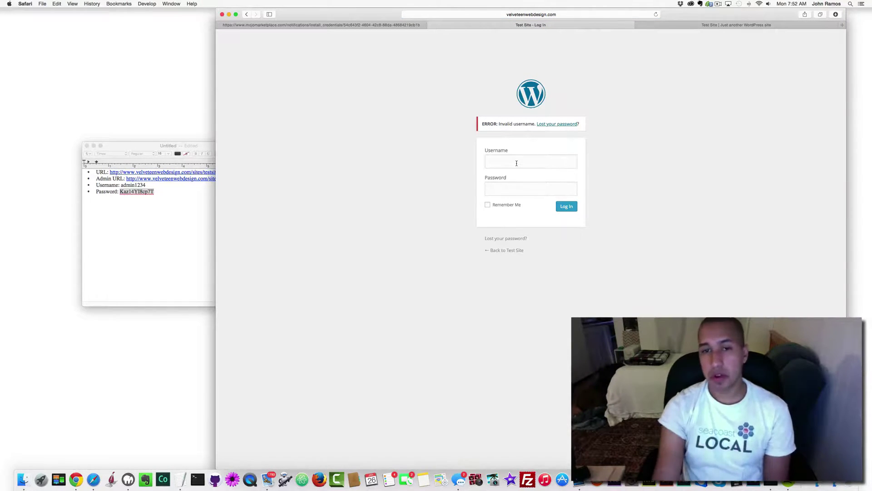
{"action": "left_click", "coordinate": [516, 163]}
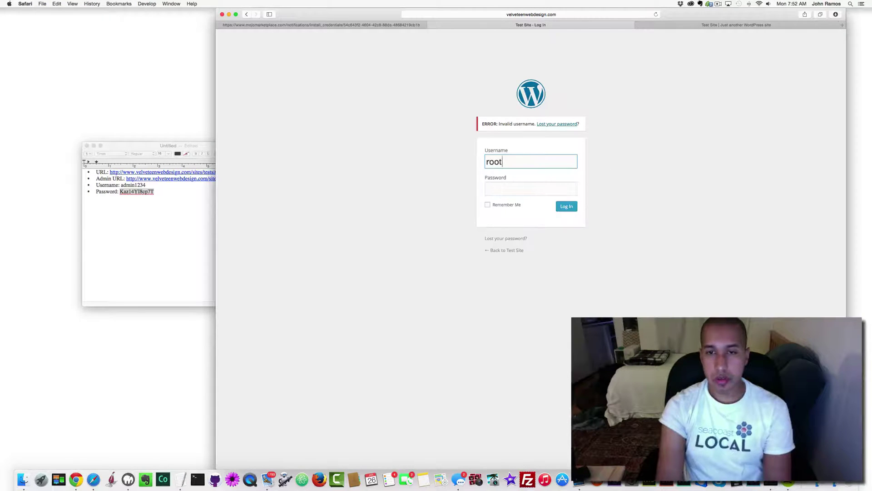
{"action": "key", "text": "Tab"}
{"action": "key", "text": "shift+Tab"}
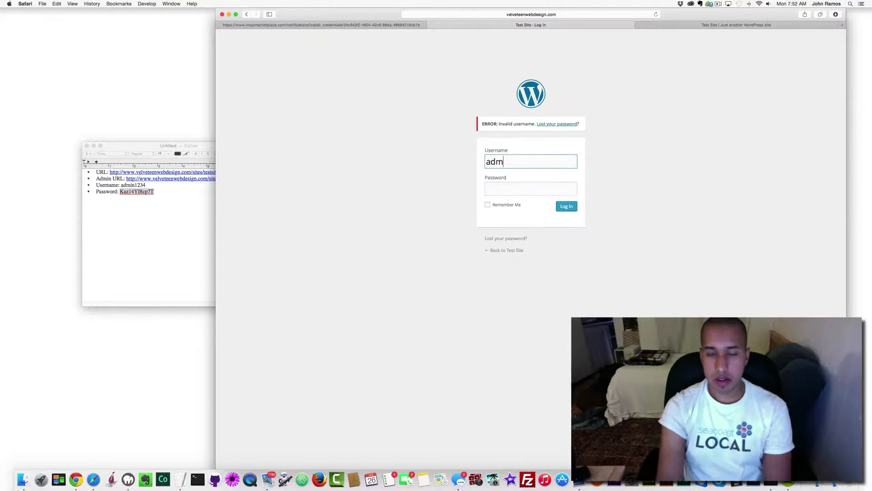
{"action": "key", "text": "Tab"}
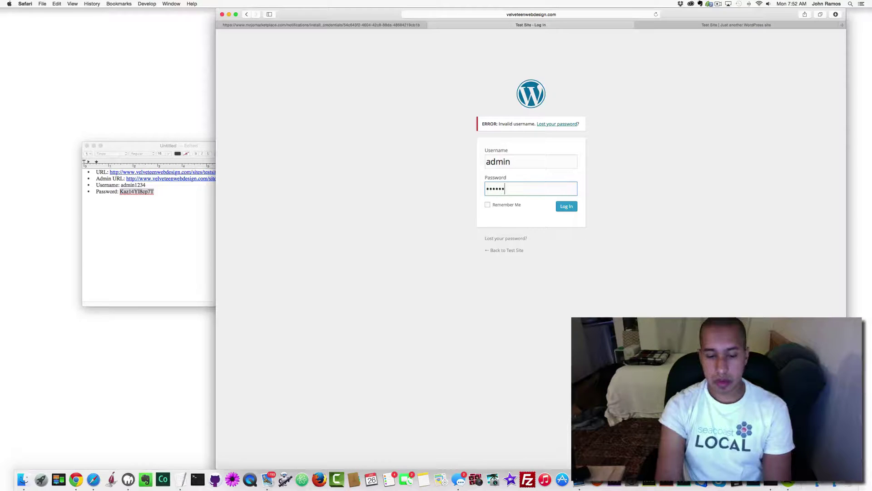
{"action": "key", "text": "Return"}
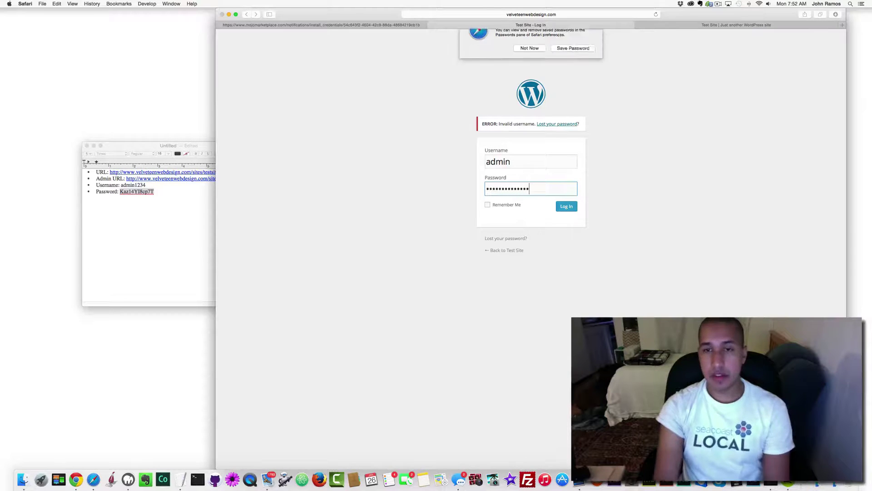
{"action": "left_click", "coordinate": [523, 64]}
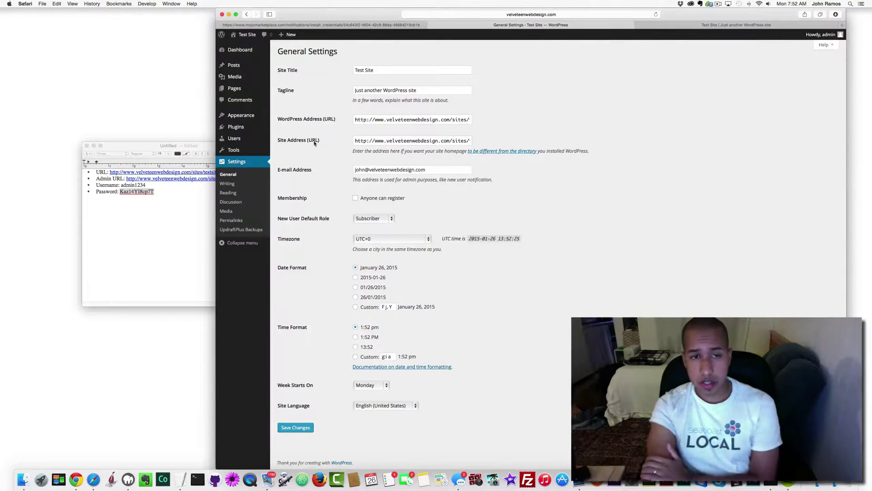
Open the admin user's profile, inspect its nickname and new password fields, and save it unchanged.
{"action": "left_click", "coordinate": [236, 139]}
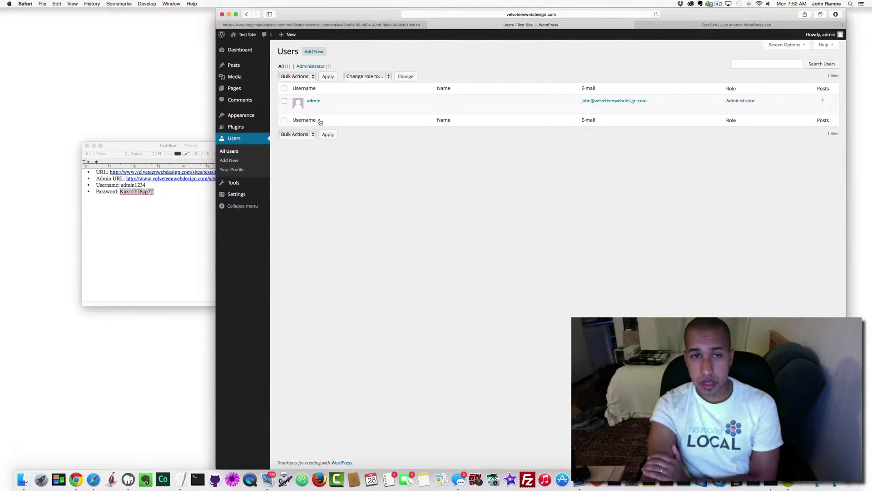
{"action": "left_click", "coordinate": [312, 104]}
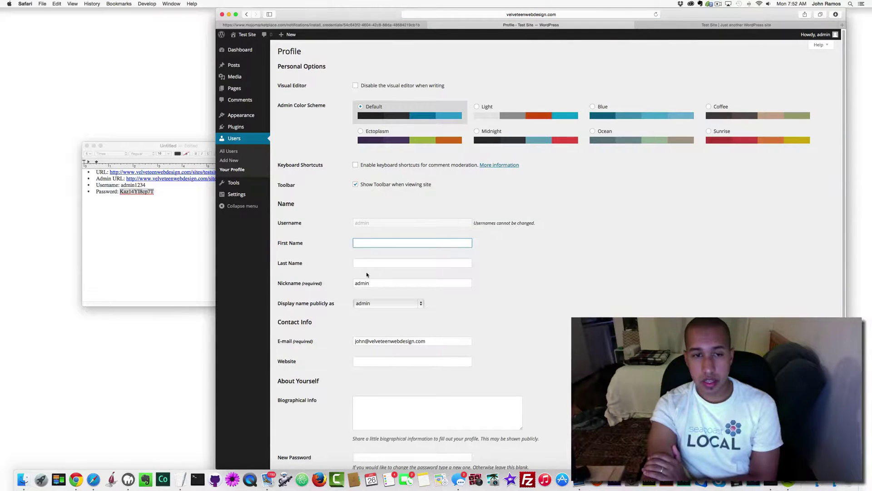
{"action": "scroll", "coordinate": [367, 277], "scroll_direction": "down", "scroll_amount": 5}
{"action": "left_click", "coordinate": [372, 326]}
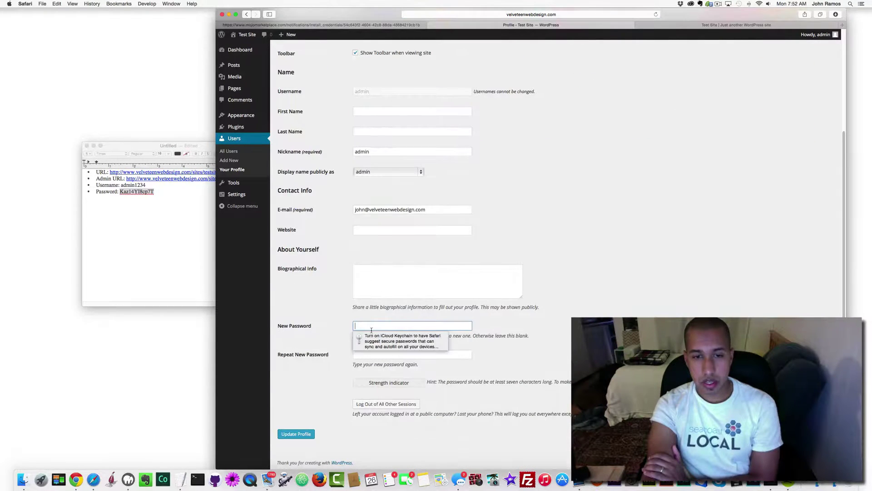
{"action": "left_click", "coordinate": [383, 247]}
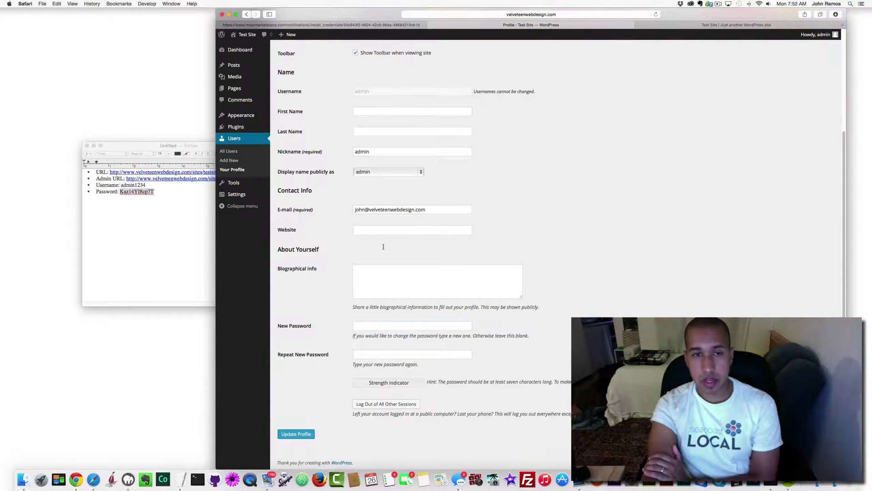
{"action": "double_click", "coordinate": [372, 148]}
{"action": "left_click", "coordinate": [373, 148]}
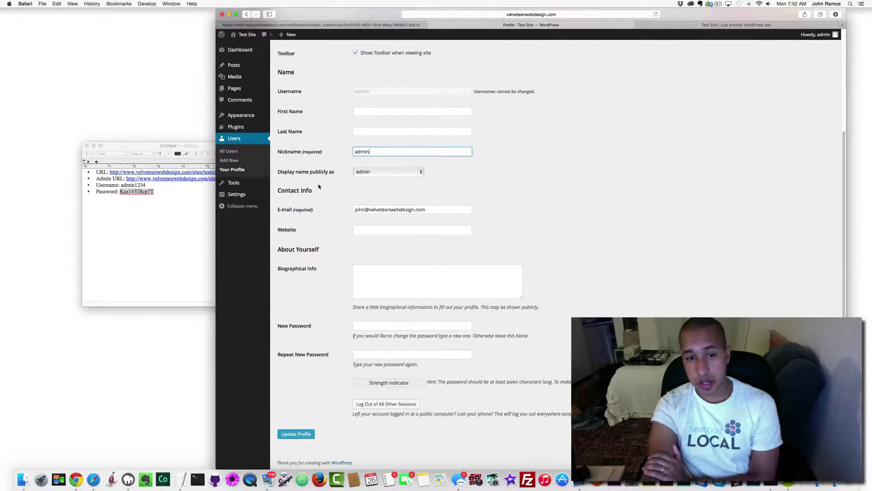
{"action": "left_click", "coordinate": [296, 434]}
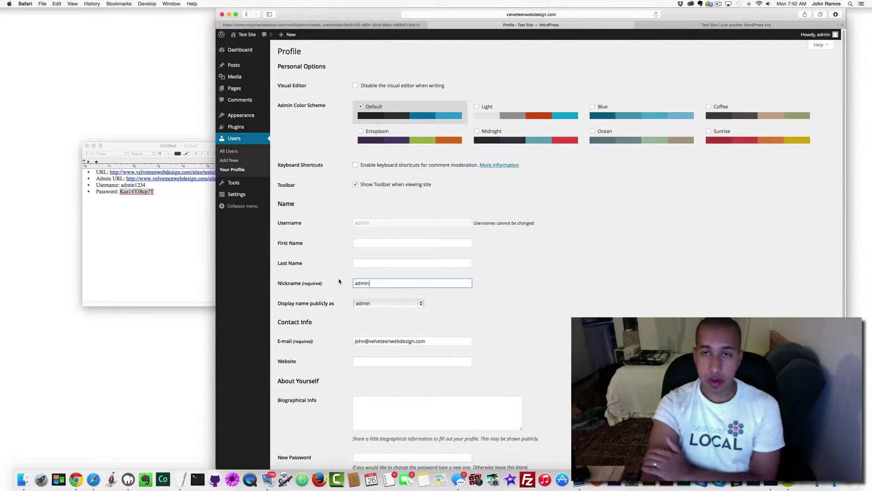
Recheck the nickname and new password fields, then view the site's home page address.
{"action": "double_click", "coordinate": [374, 281]}
{"action": "left_click", "coordinate": [377, 281]}
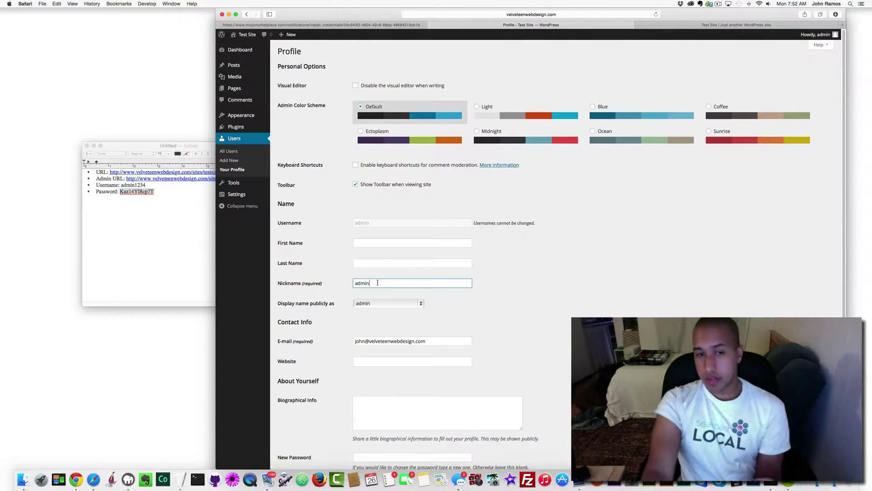
{"action": "double_click", "coordinate": [376, 282]}
{"action": "scroll", "coordinate": [377, 282], "scroll_direction": "down", "scroll_amount": 5}
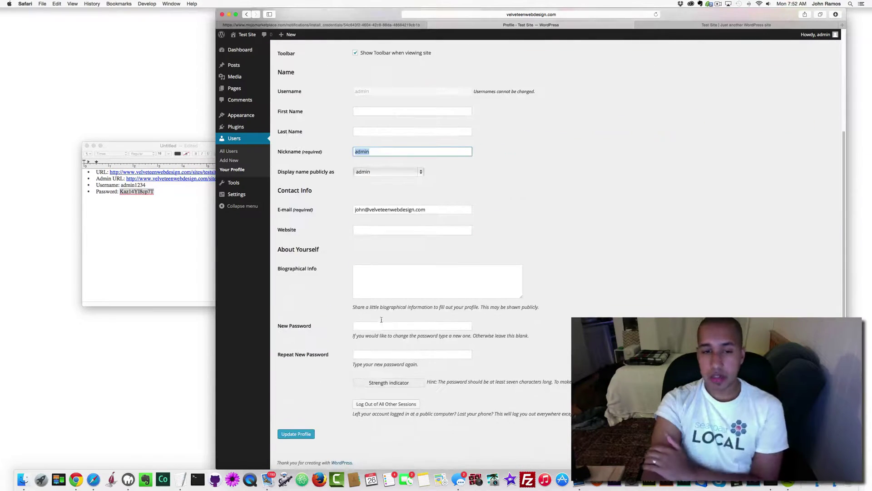
{"action": "left_click", "coordinate": [387, 324]}
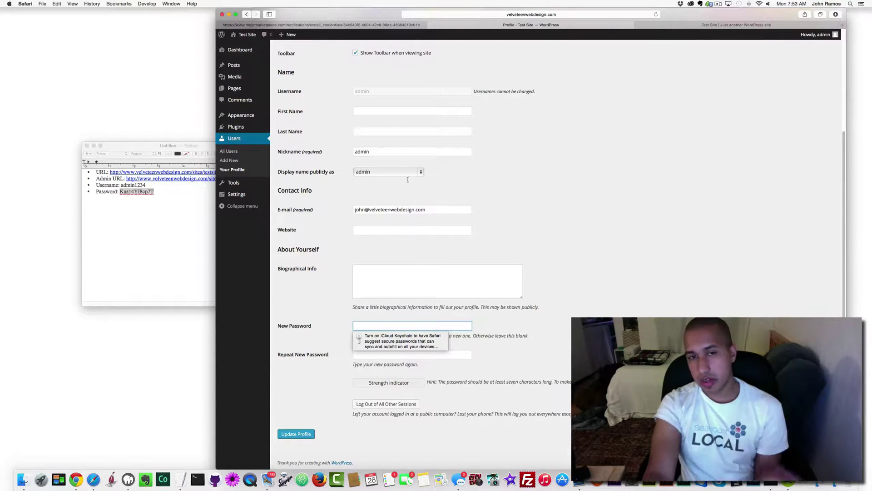
{"action": "left_click", "coordinate": [386, 151]}
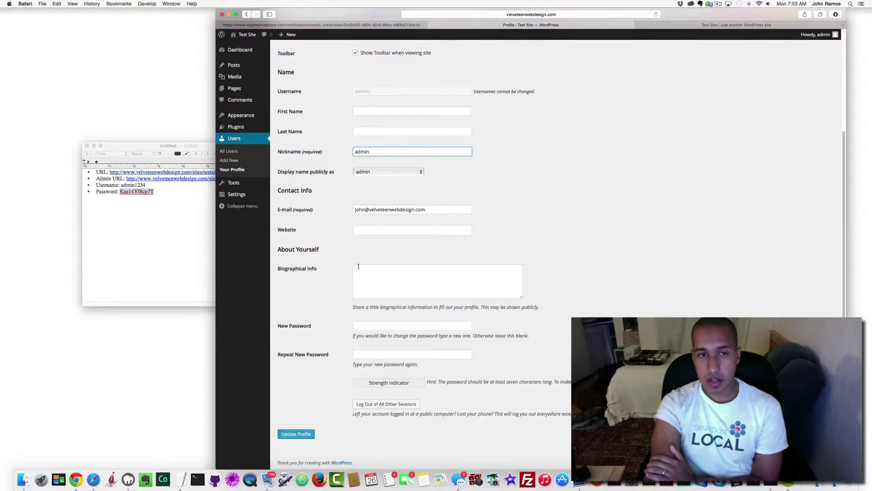
{"action": "scroll", "coordinate": [370, 184], "scroll_direction": "up", "scroll_amount": 3}
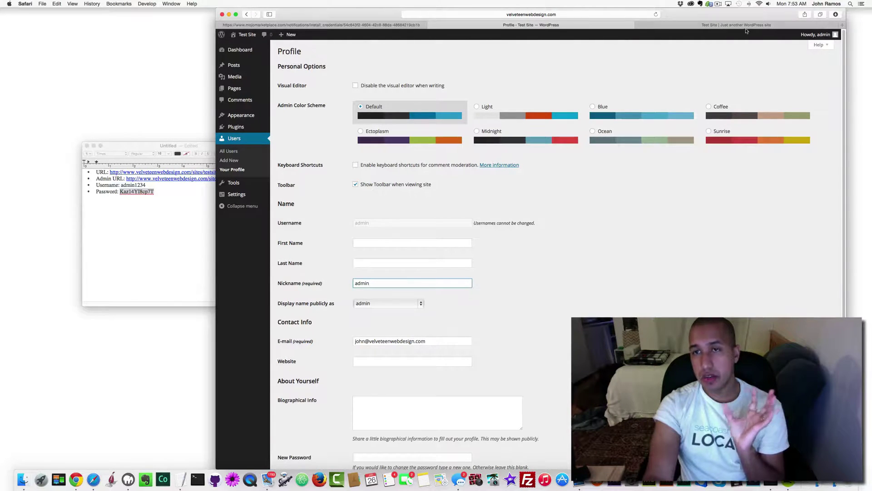
{"action": "key", "text": "ctrl+Tab"}
{"action": "left_click", "coordinate": [560, 14]}
View the Test Site home page, then minimize Safari and the credentials notes to reveal the local site.
{"action": "key", "text": "Right"}
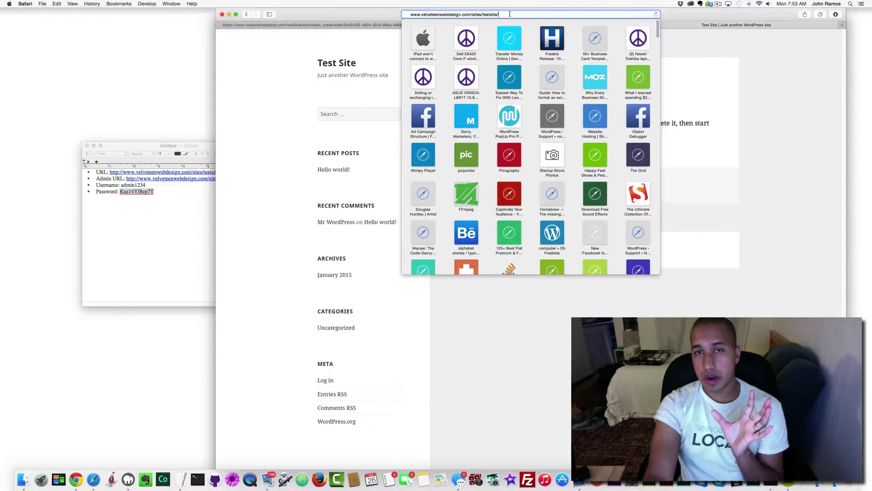
{"action": "left_click", "coordinate": [538, 50]}
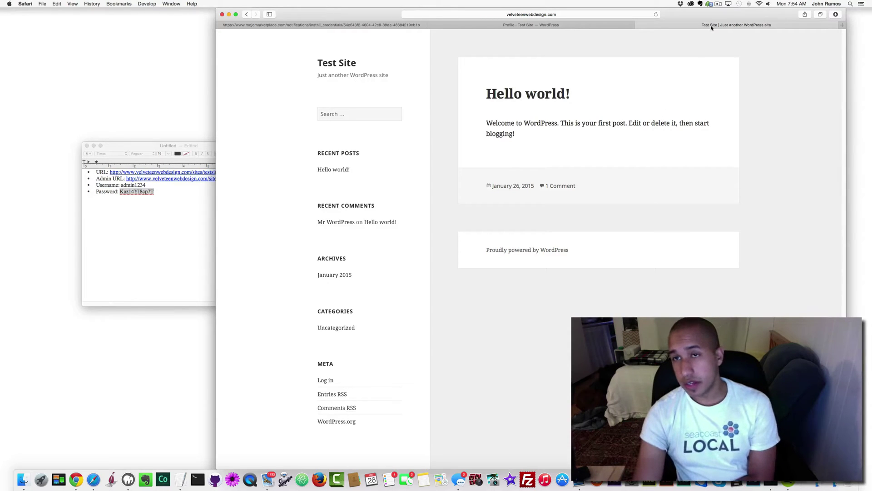
{"action": "left_click", "coordinate": [717, 4]}
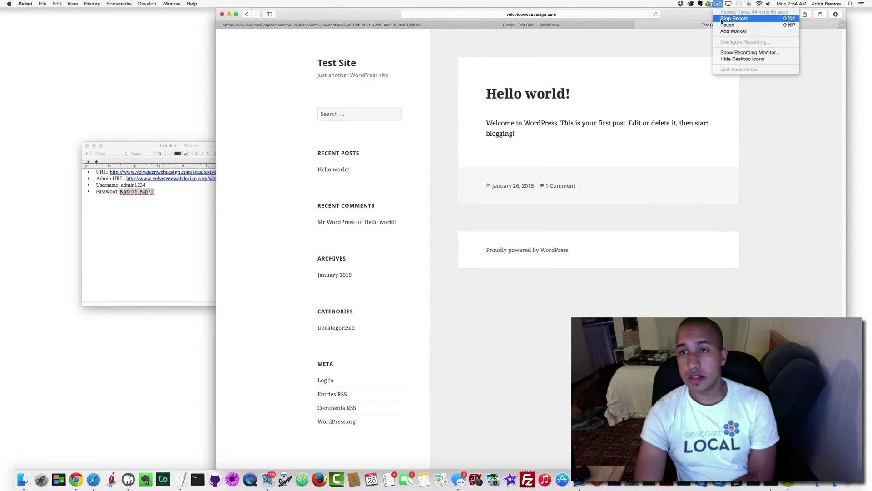
{"action": "key", "text": "Escape"}
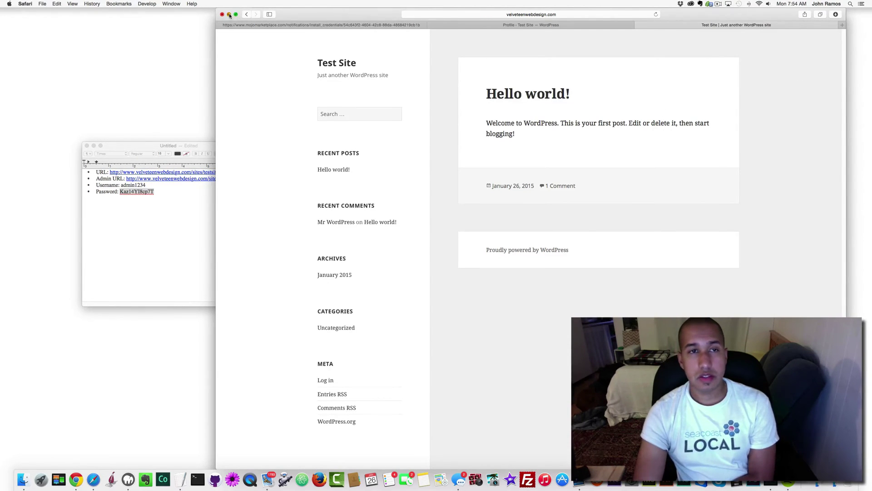
{"action": "left_click", "coordinate": [229, 15]}
{"action": "key", "text": "super+m"}
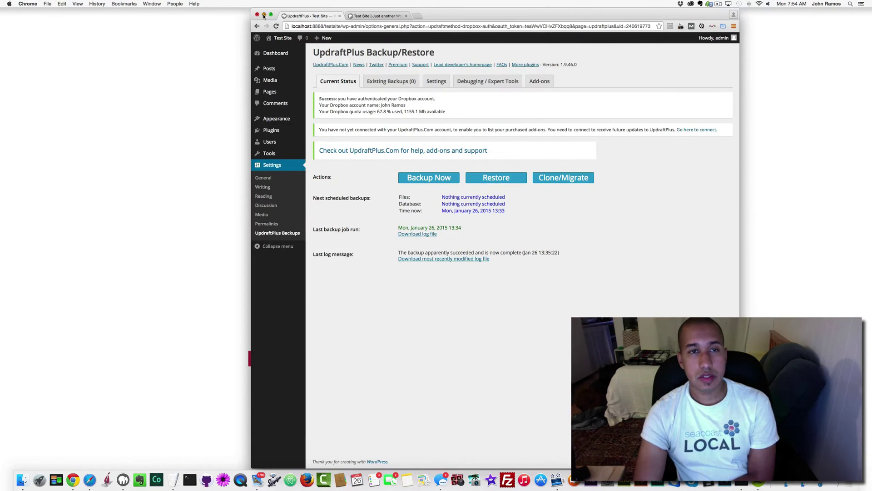